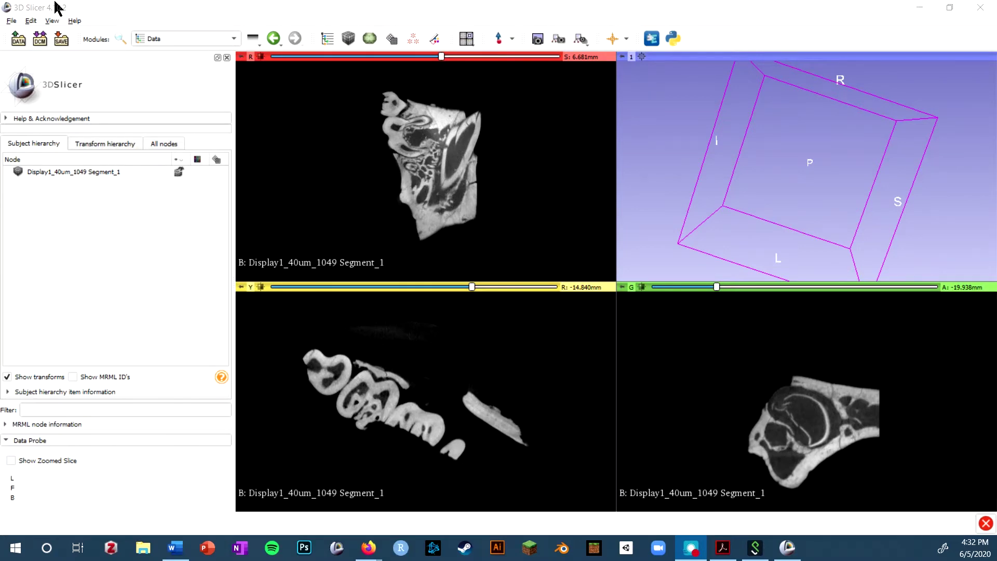
pyautogui.click(30, 21)
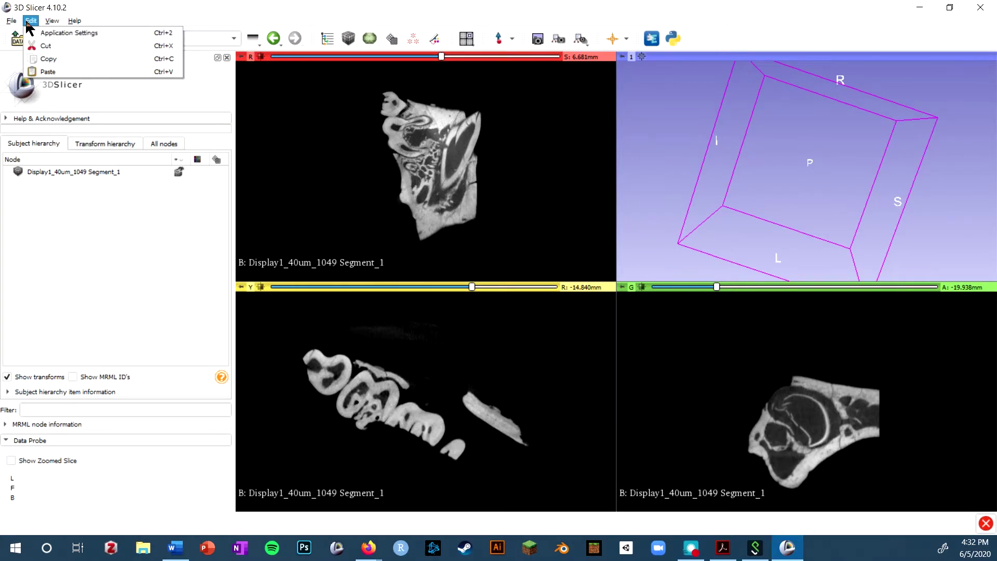
pyautogui.click(31, 20)
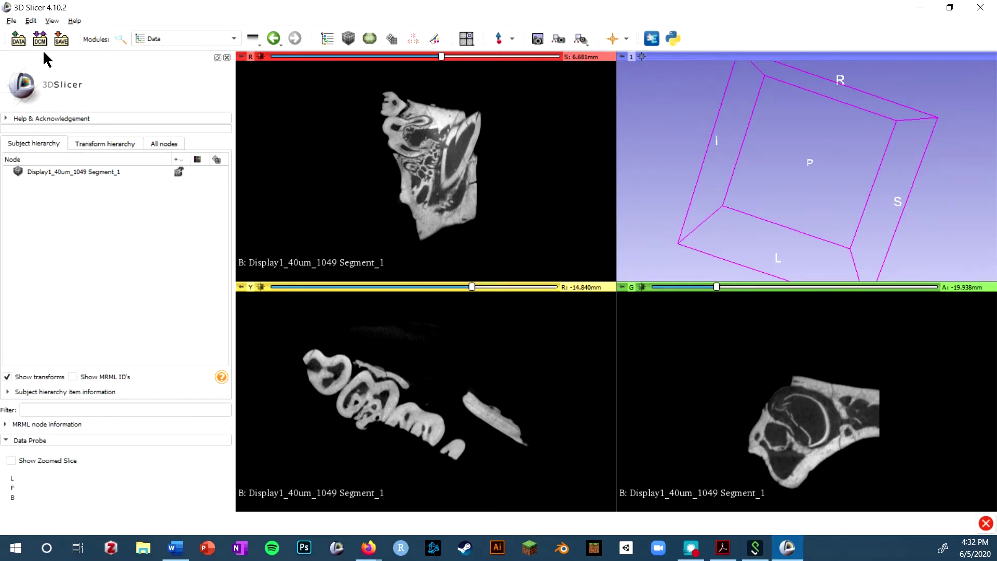
pyautogui.click(11, 22)
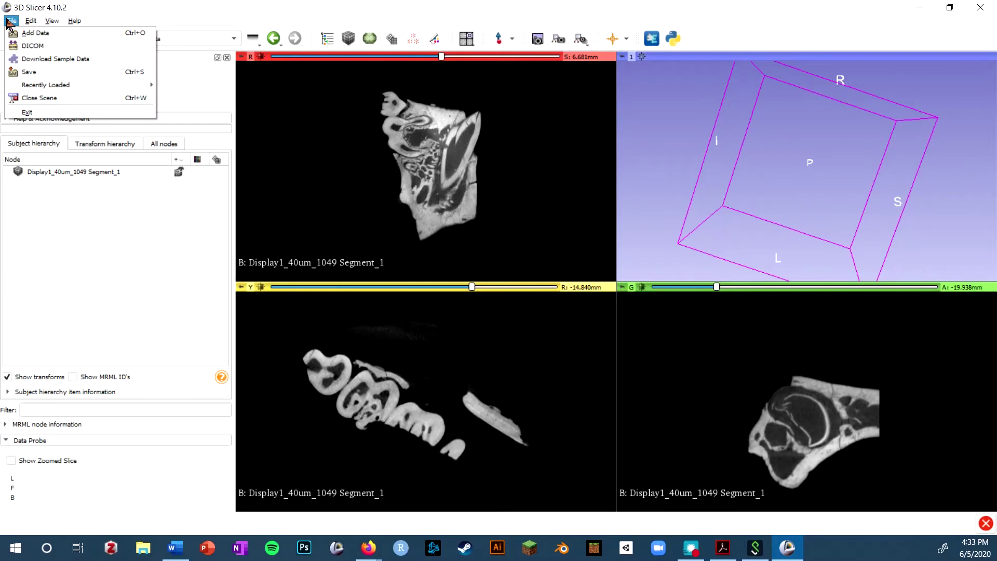
pyautogui.click(8, 21)
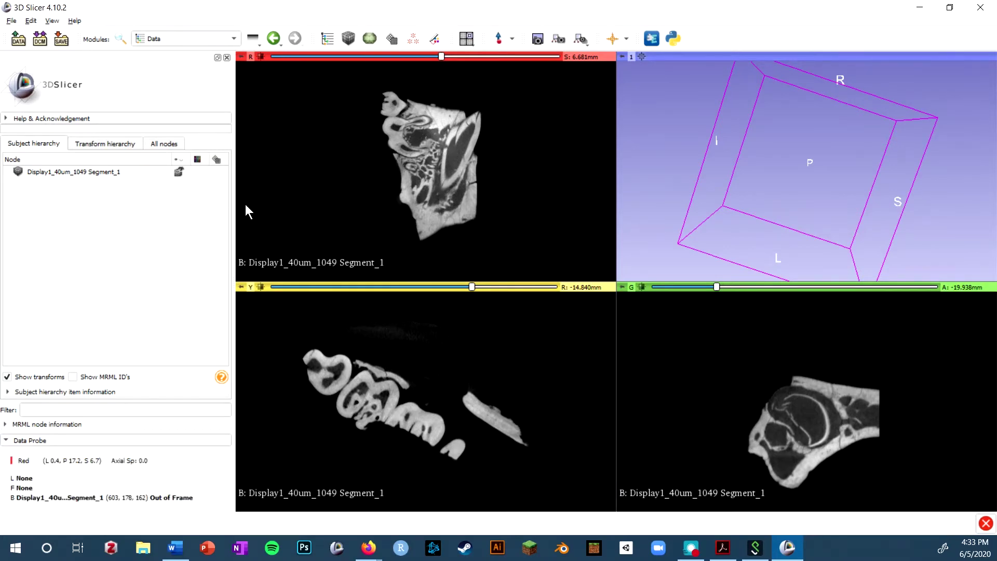
# - Look over the installable extensions in the Extensions Manager and close it
pyautogui.click(651, 39)
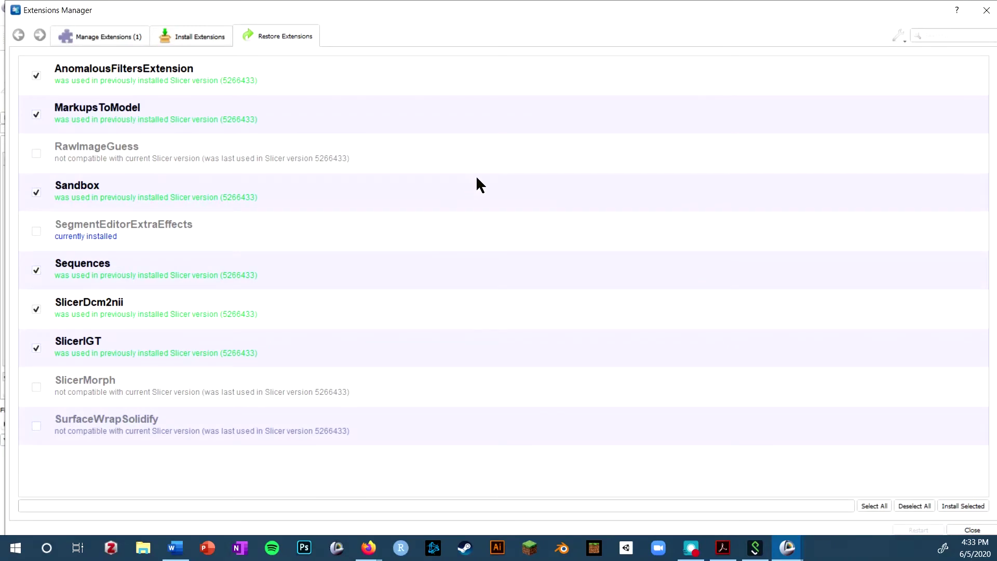
pyautogui.click(167, 45)
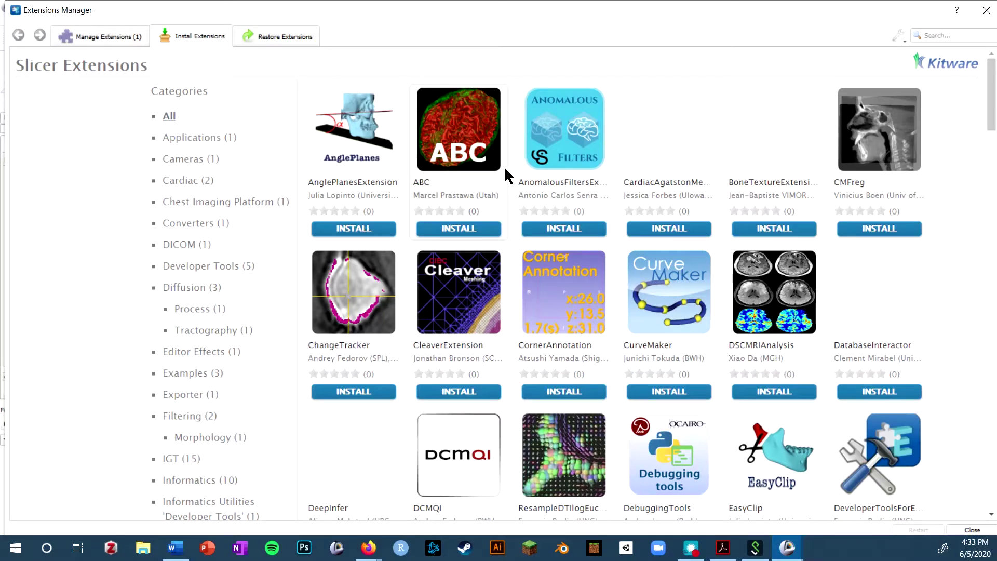
pyautogui.click(986, 10)
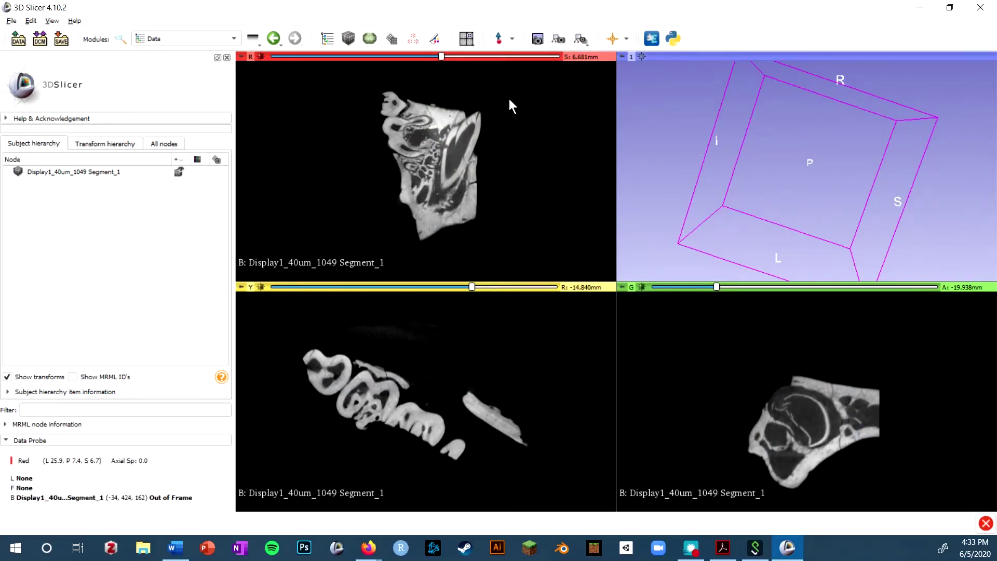
# - Look through the axial slices of the Display1_40um_1049 Segment_1 volume and apply the Four-Up layout
pyautogui.scroll(-3, 509, 100)
pyautogui.scroll(-10, 506, 109)
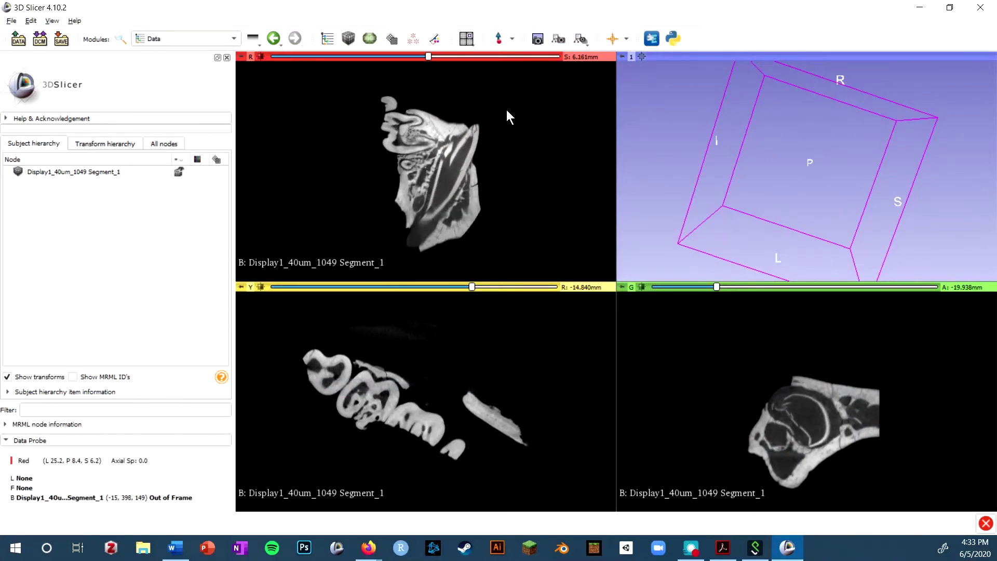
pyautogui.scroll(6, 520, 159)
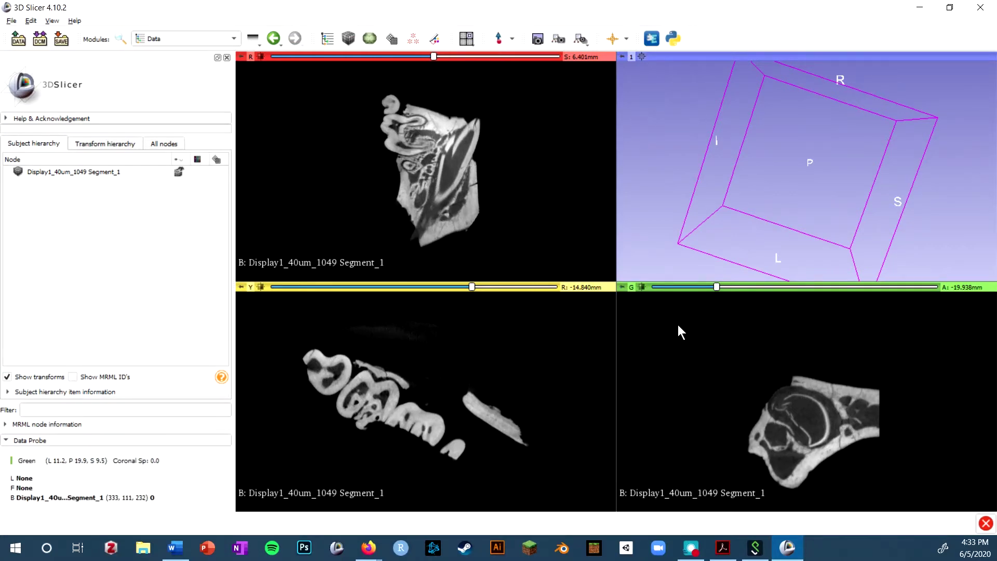
pyautogui.click(466, 39)
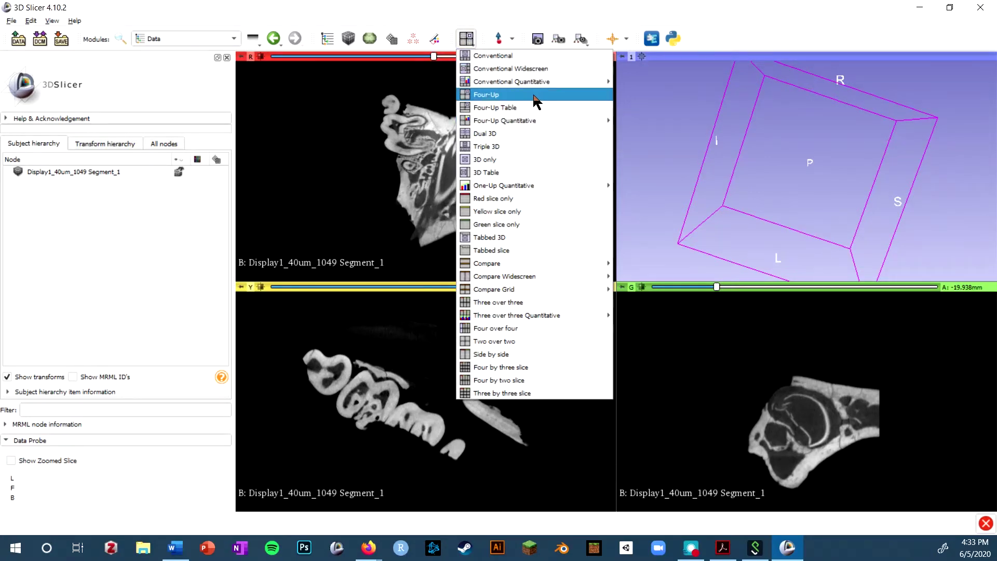
pyautogui.click(510, 95)
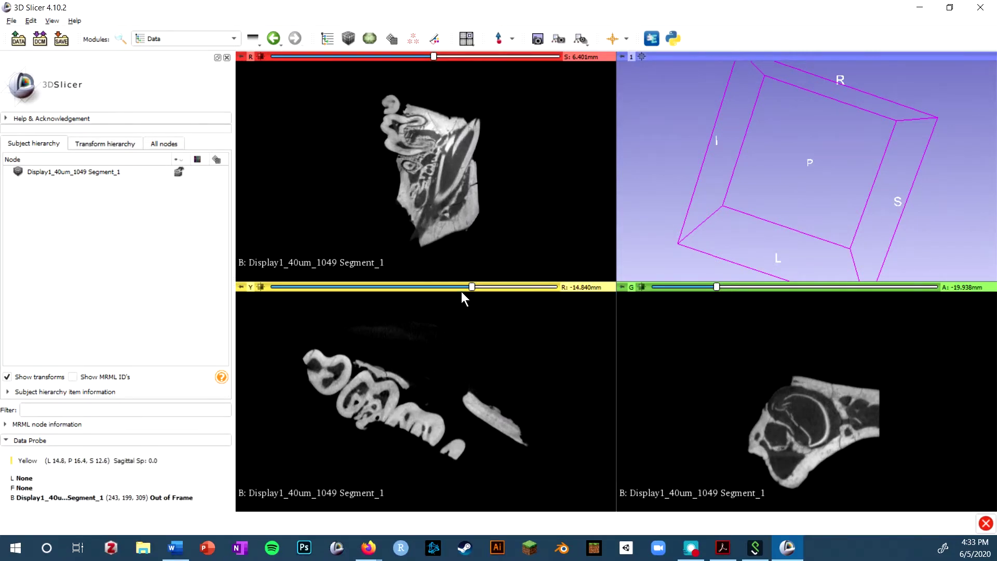
# - Orbit the volume's bounding box in 3D and examine the specimen's axial slices, with a brief look at the sagittal ones
pyautogui.moveTo(779, 135); pyautogui.dragTo(858, 232)
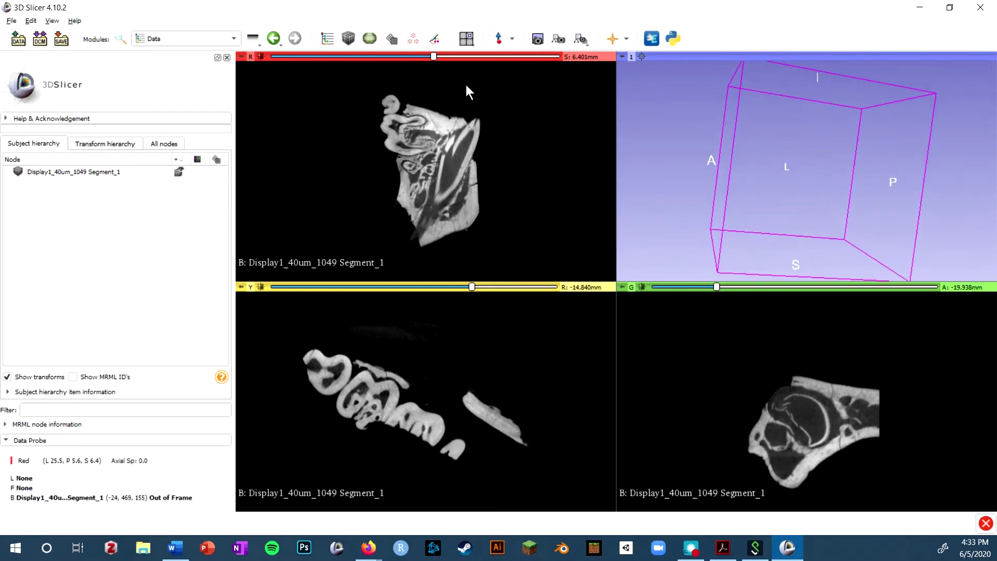
pyautogui.scroll(7, 466, 85)
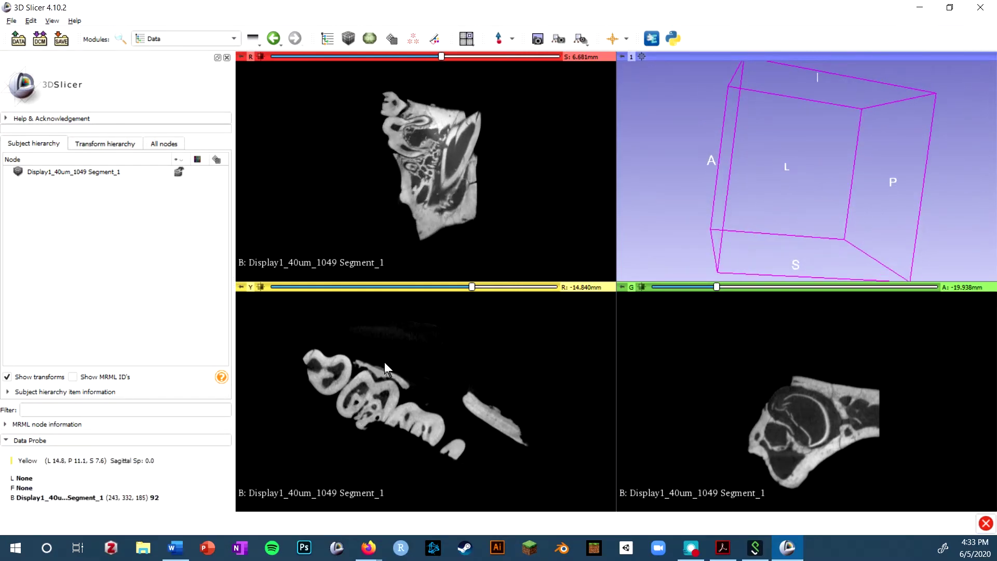
pyautogui.scroll(4, 384, 362)
pyautogui.scroll(-4, 475, 104)
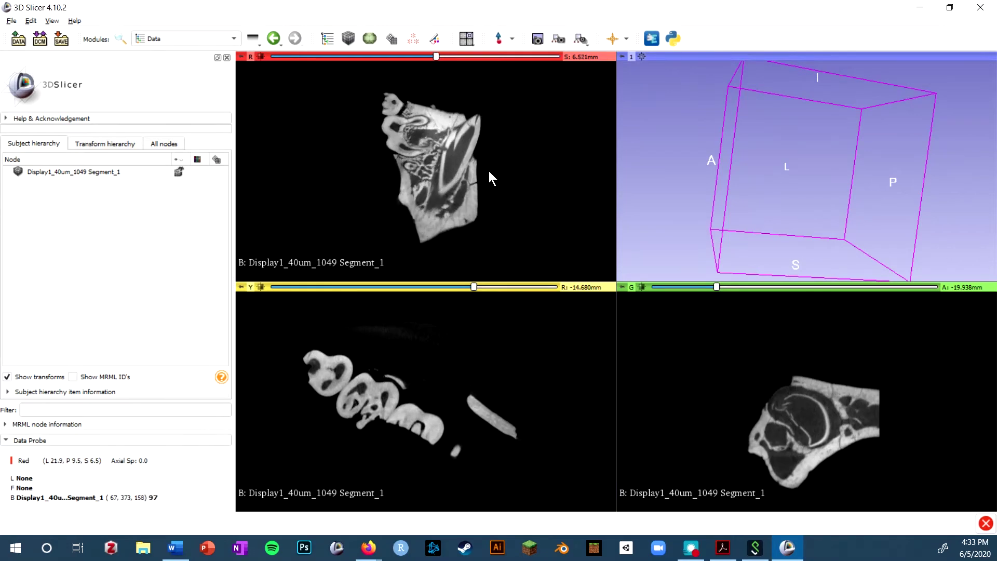
pyautogui.scroll(-17, 488, 171)
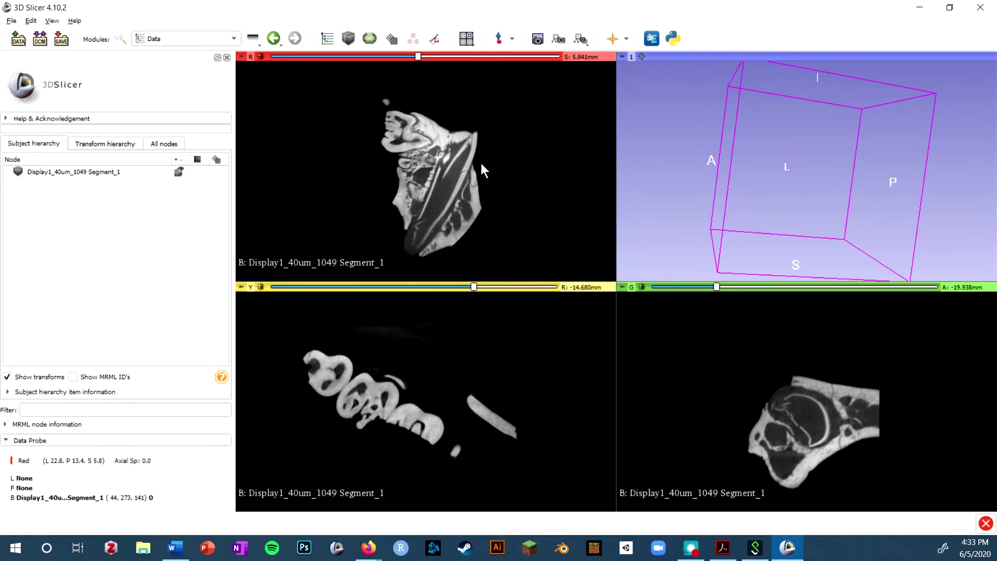
pyautogui.scroll(17, 481, 164)
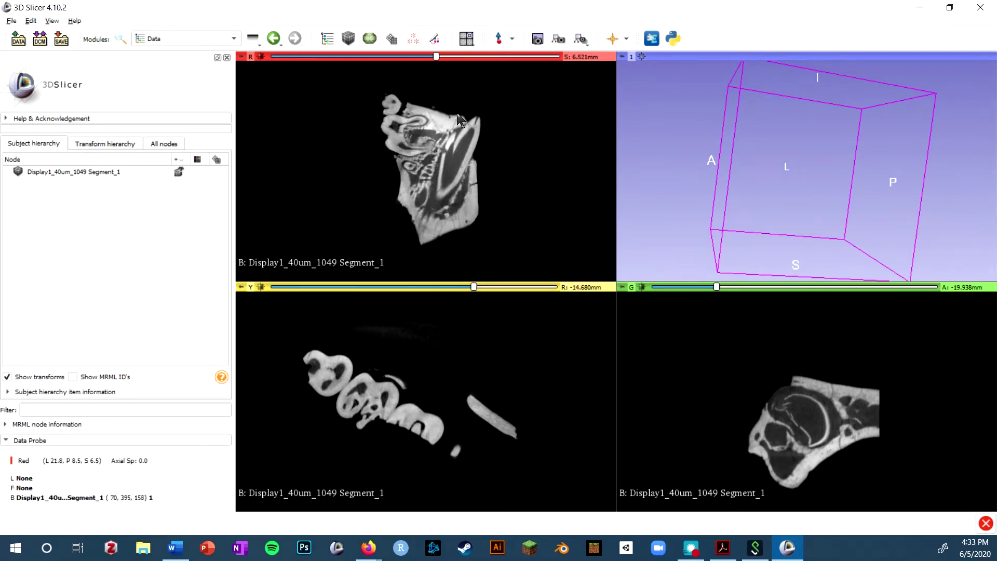
pyautogui.scroll(9, 462, 127)
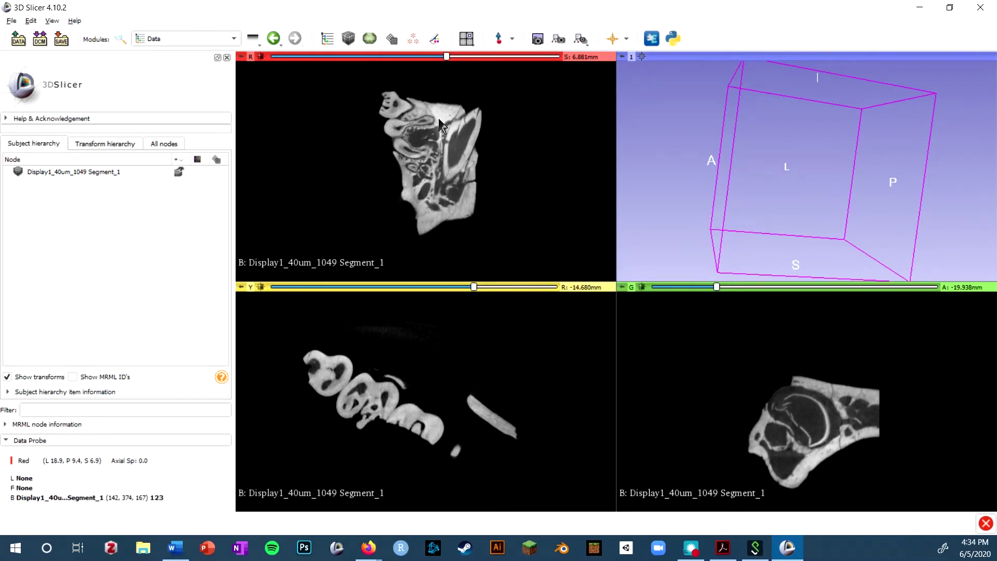
pyautogui.scroll(1, 440, 126)
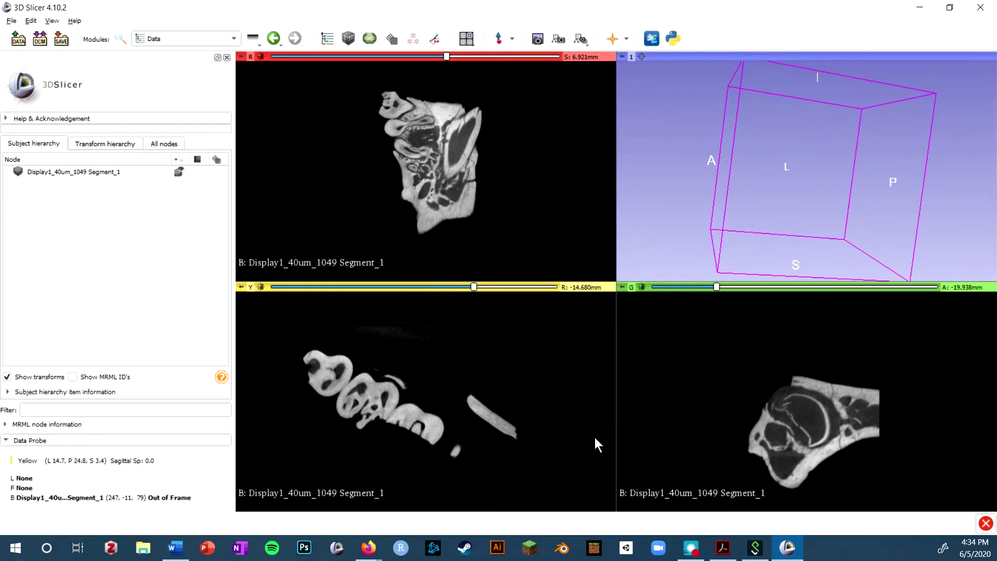
# - Examine the coronal slices in both directions, ending at about A -14.2 mm
pyautogui.scroll(-7, 805, 388)
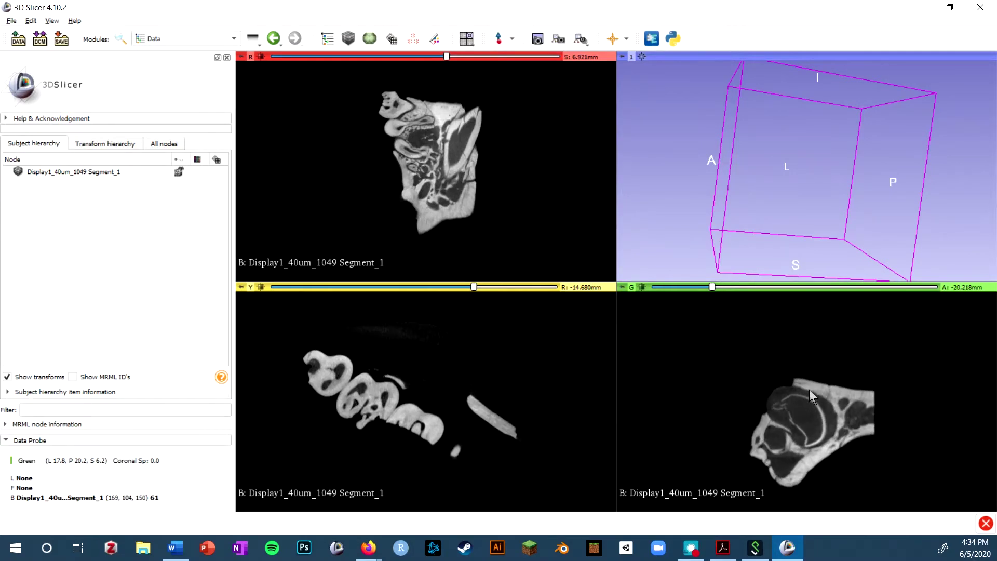
pyautogui.scroll(7, 813, 393)
pyautogui.scroll(10, 815, 394)
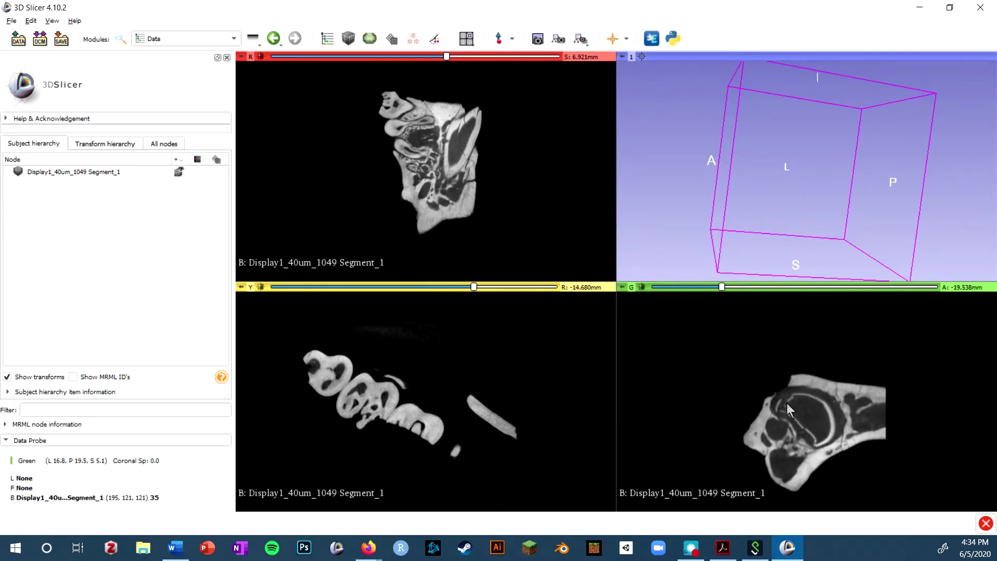
pyautogui.scroll(20, 781, 394)
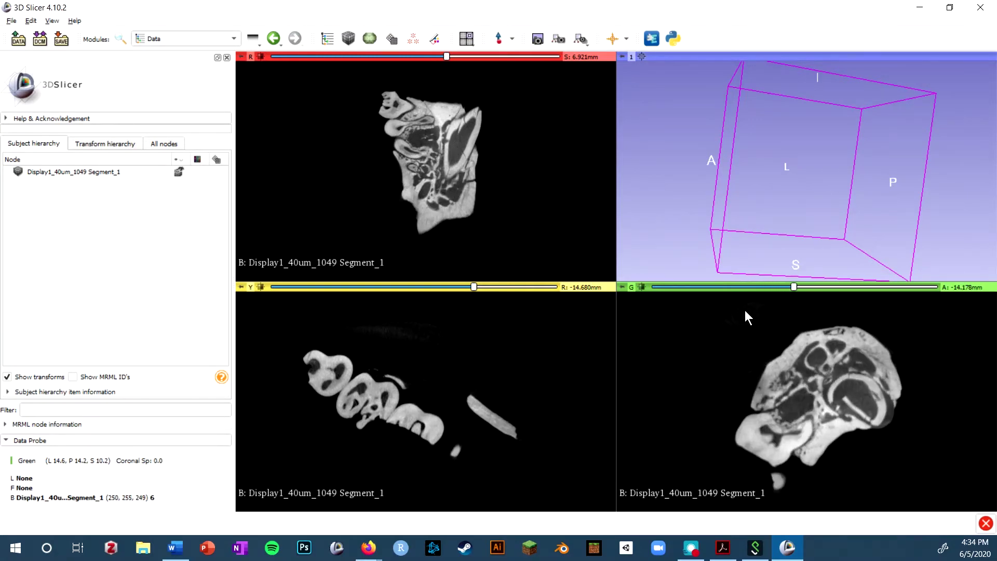
pyautogui.scroll(-1, 727, 335)
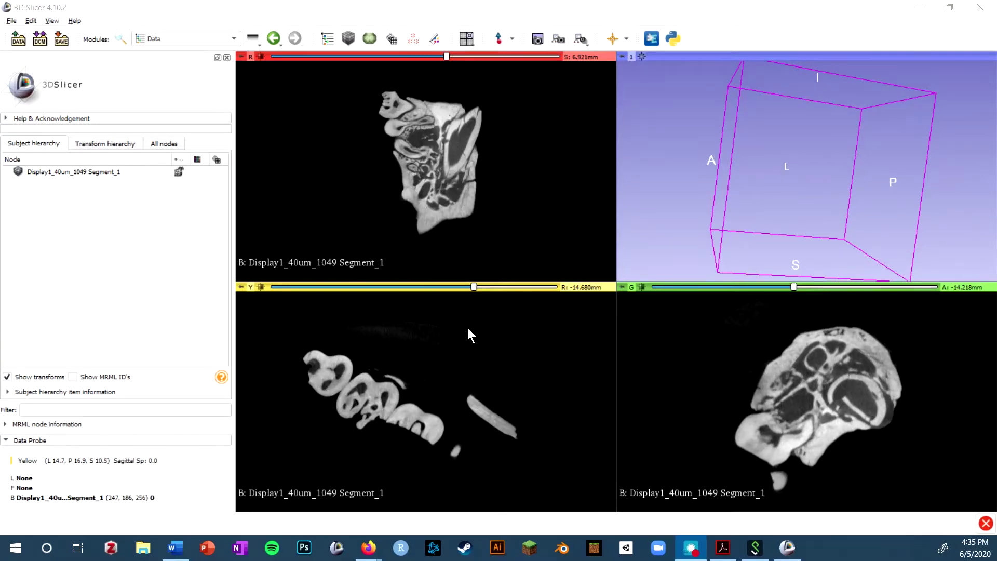
# - Advance the sagittal slices to about R -14.1 mm and examine the axial slices back and forth around the teeth
pyautogui.scroll(10, 480, 366)
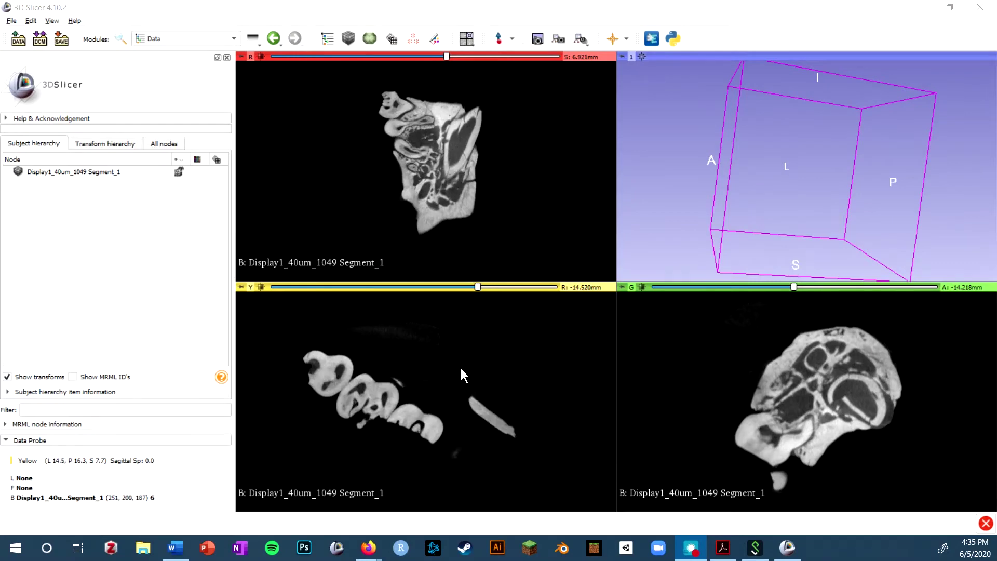
pyautogui.scroll(3, 462, 379)
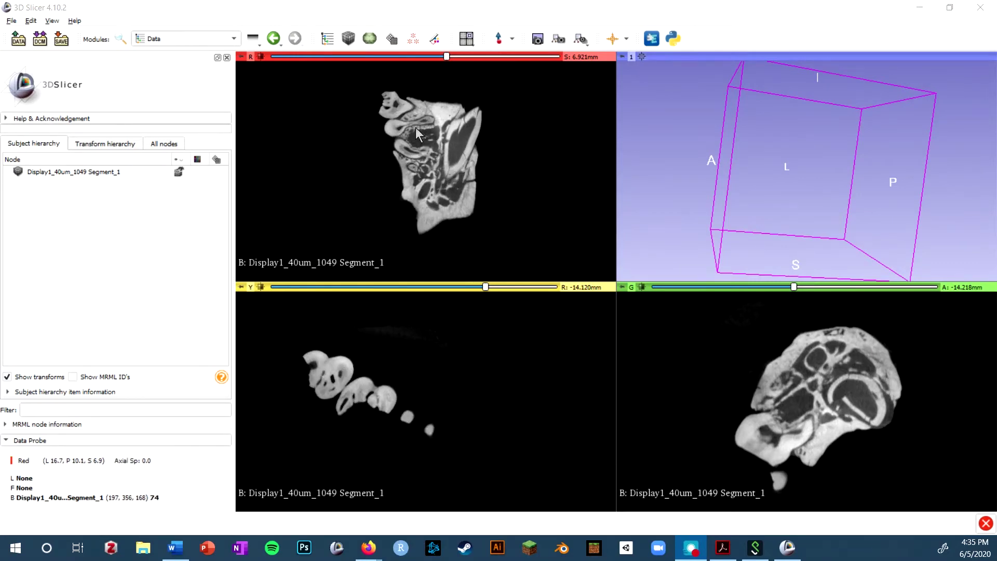
pyautogui.scroll(-5, 415, 127)
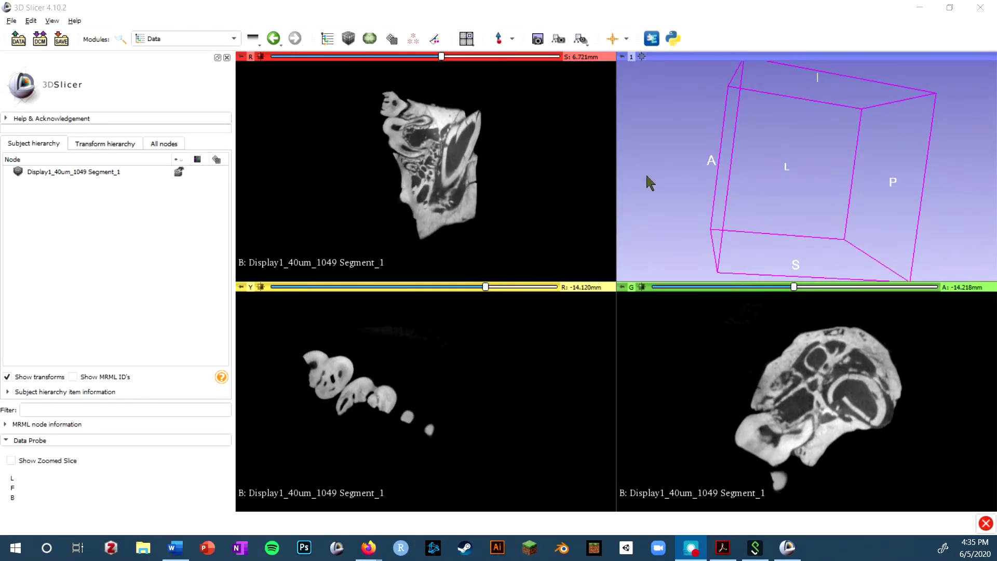
pyautogui.scroll(-6, 450, 136)
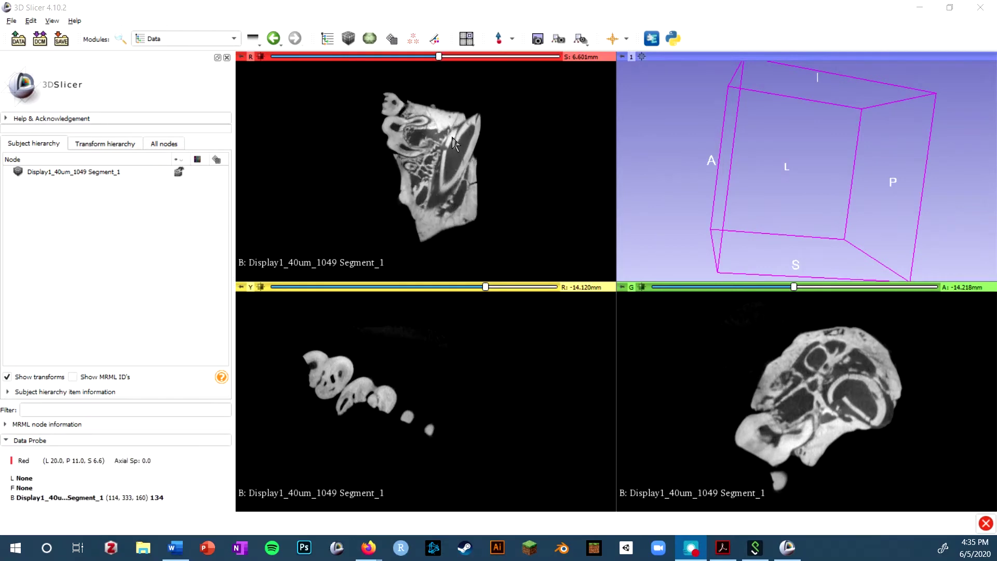
pyautogui.scroll(6, 450, 136)
pyautogui.scroll(10, 452, 148)
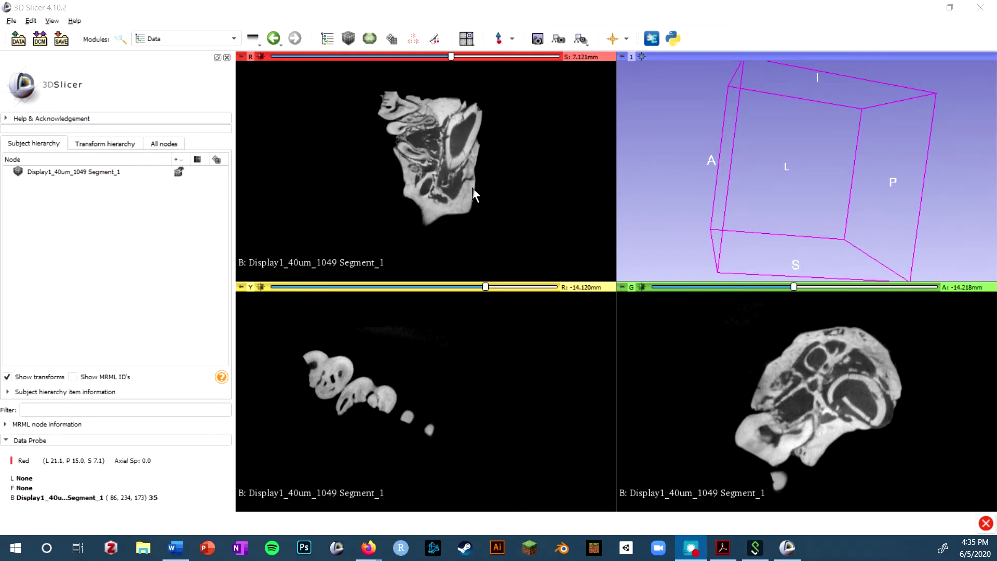
pyautogui.scroll(-10, 423, 164)
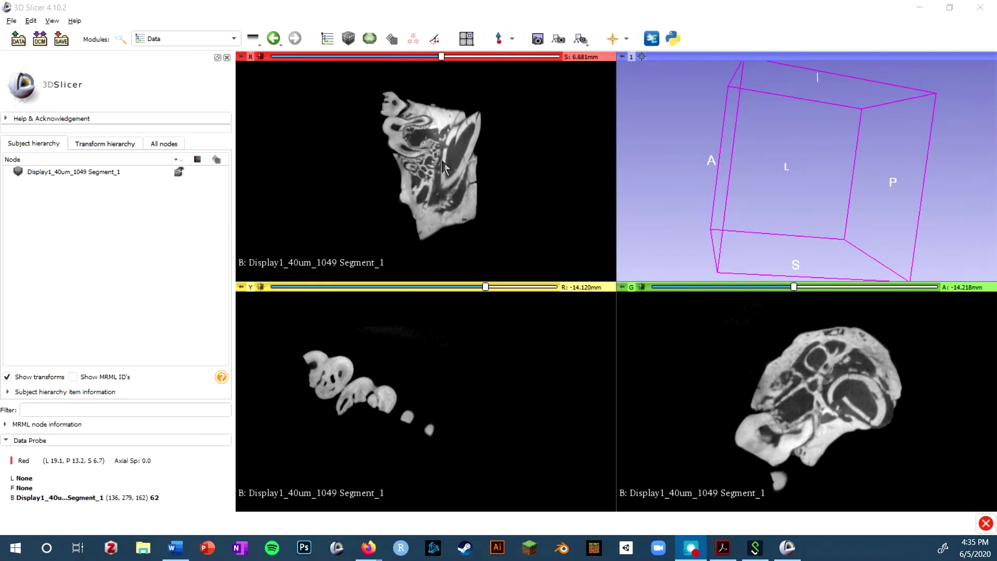
# - Move the axial slice to S 5.521 mm and the sagittal slice to R -18.720 mm
pyautogui.moveTo(443, 55); pyautogui.dragTo(410, 56)
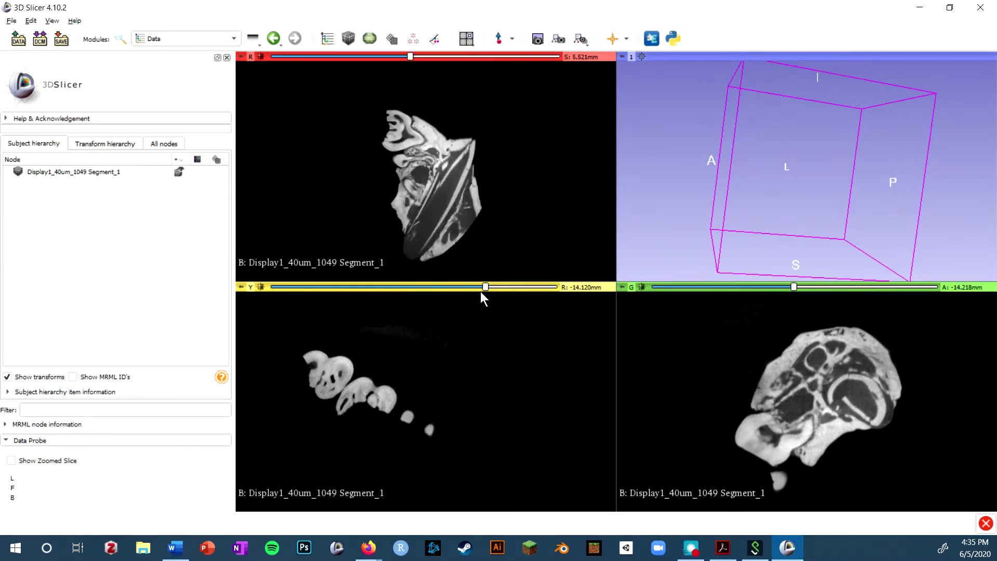
pyautogui.moveTo(486, 288); pyautogui.dragTo(393, 288)
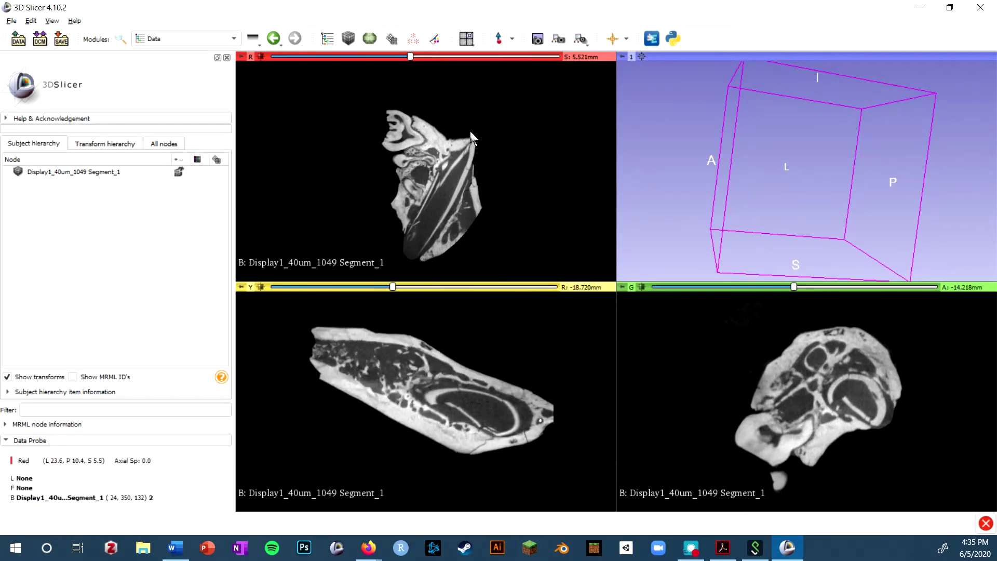
# - Examine matching sagittal and coronal slices by jumping them to different points over the teeth and bone in the axial slice
pyautogui.press('shift')
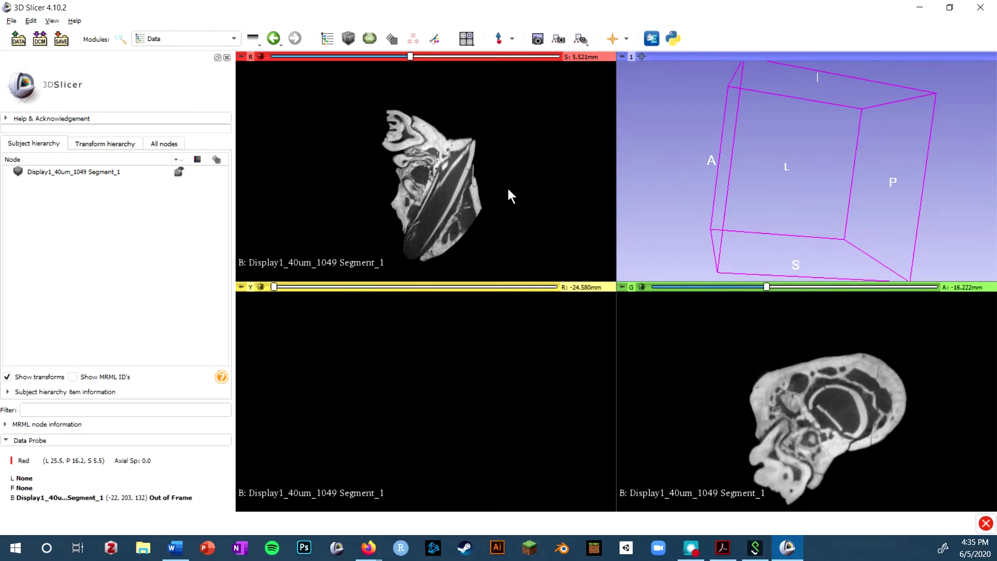
pyautogui.press('shift')
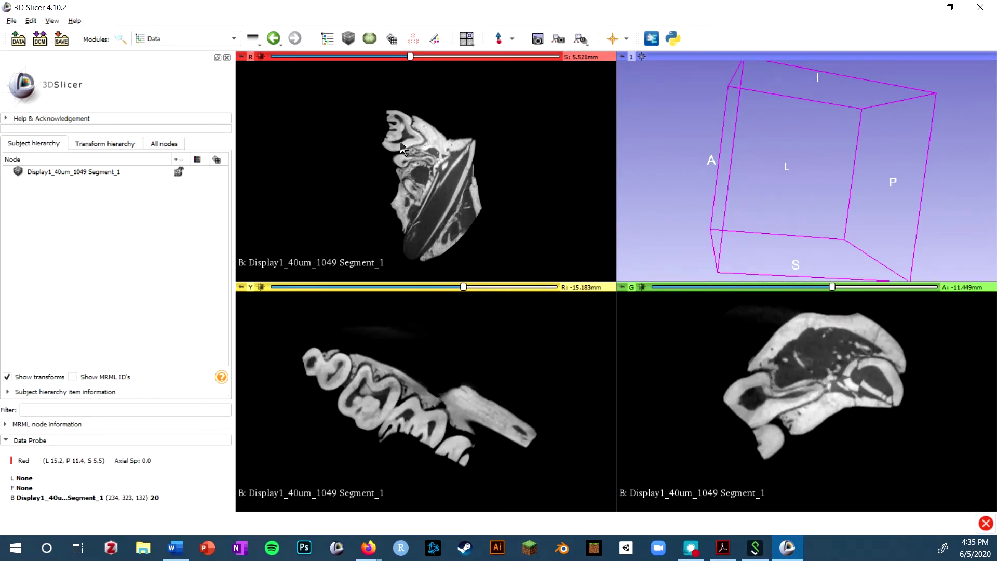
pyautogui.press('shift')
pyautogui.press('shift')
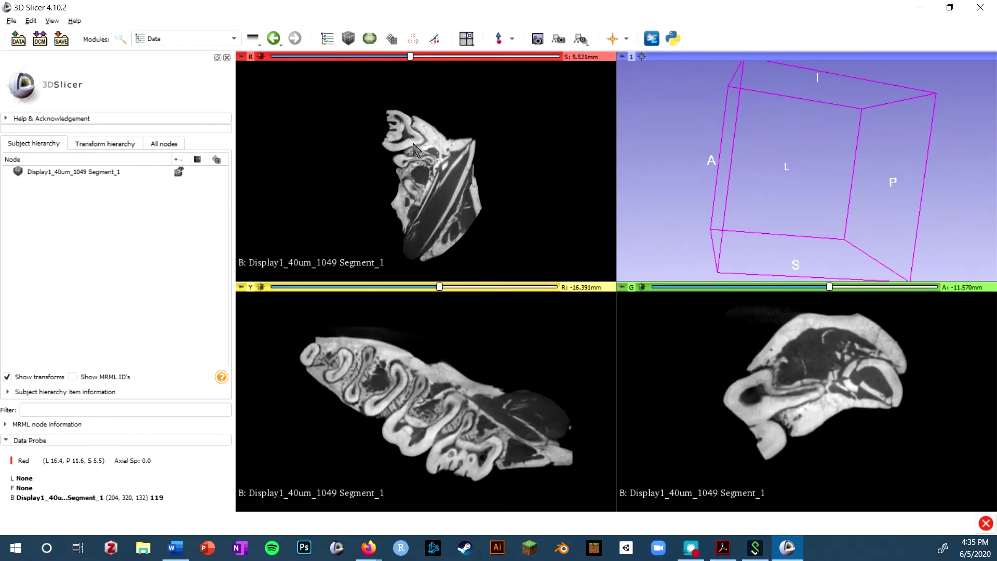
pyautogui.press('shift')
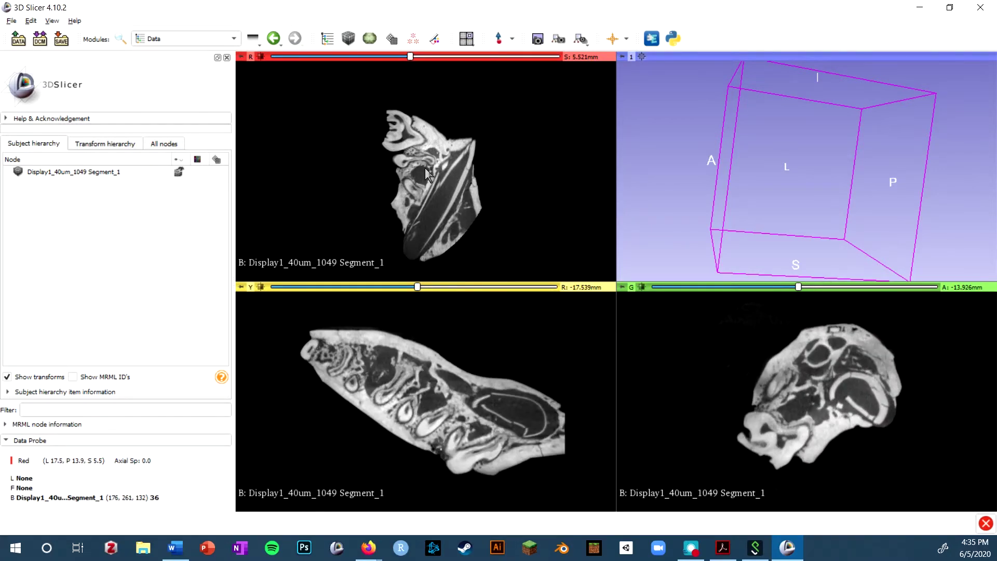
pyautogui.press('shift')
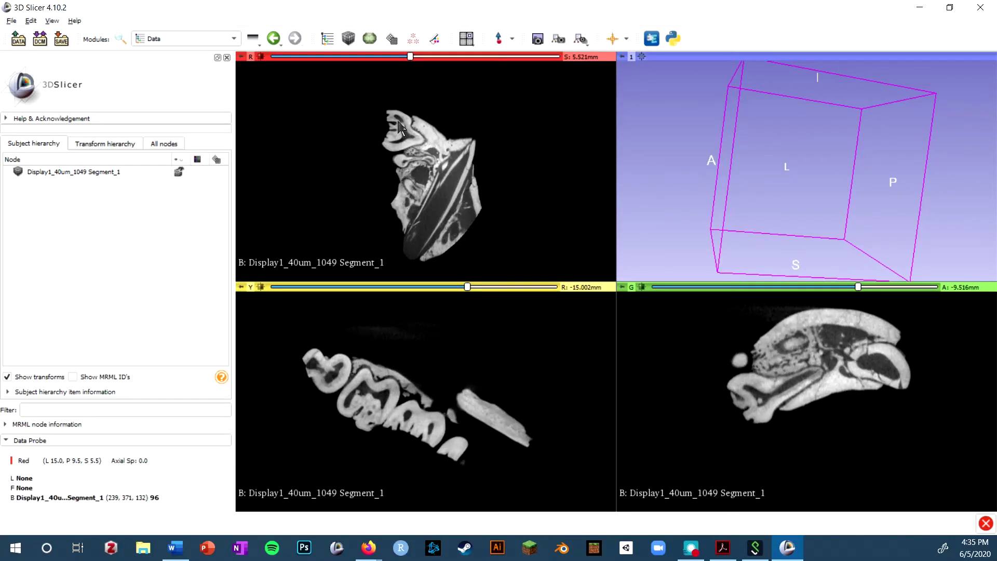
# - Jump the sagittal and coronal slices to a tooth point in the axial slice and turn on the crosshair
pyautogui.press('shift')
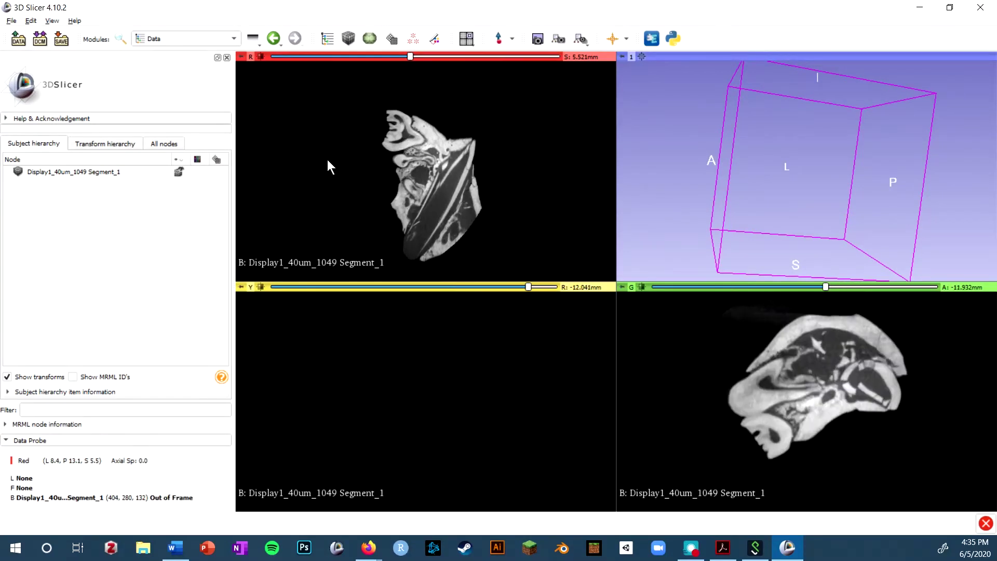
pyautogui.press('shift')
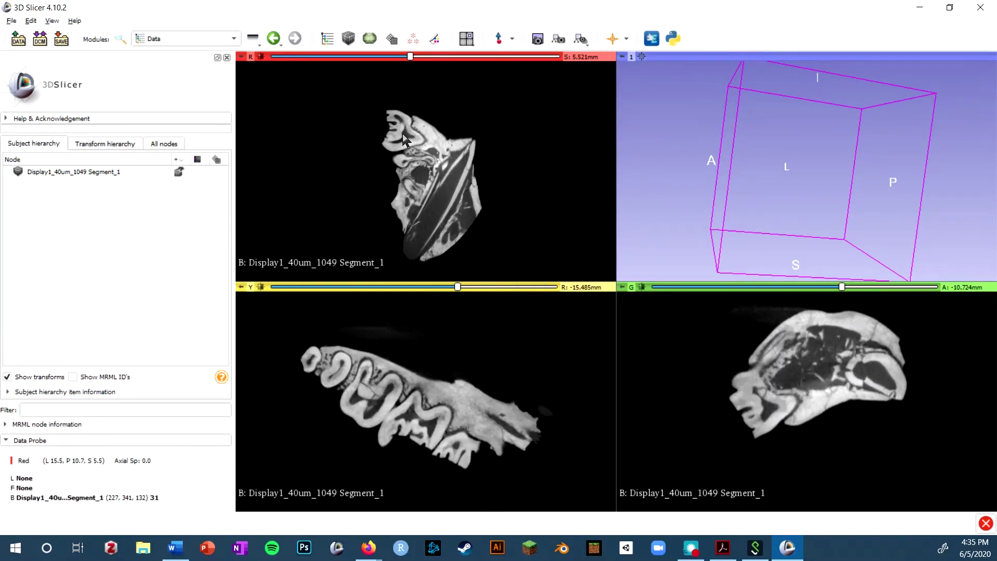
pyautogui.click(612, 38)
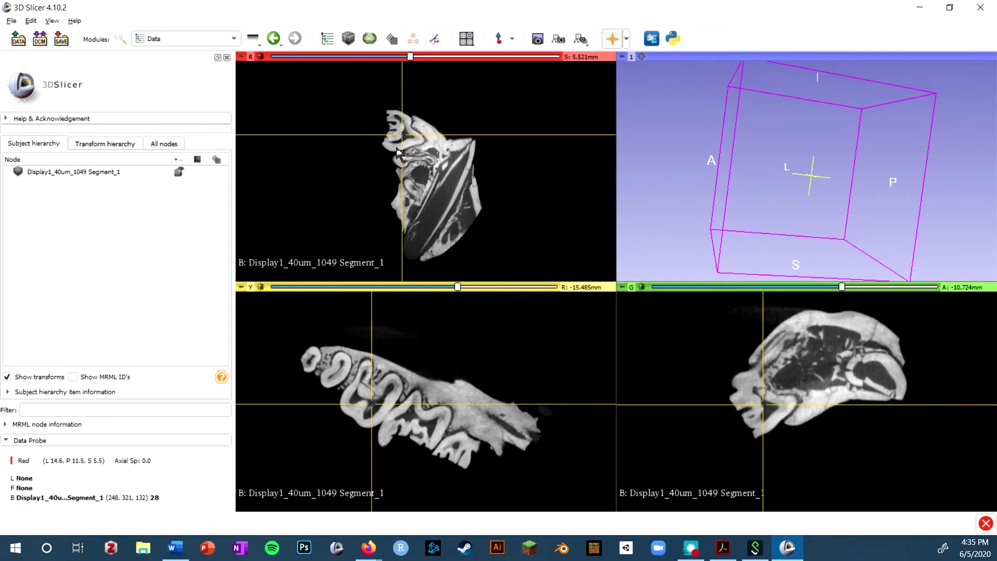
# - Examine matching sagittal and coronal slices at crosshair points across the teeth and bone in the axial slice, and hide the crosshair
pyautogui.press('shift')
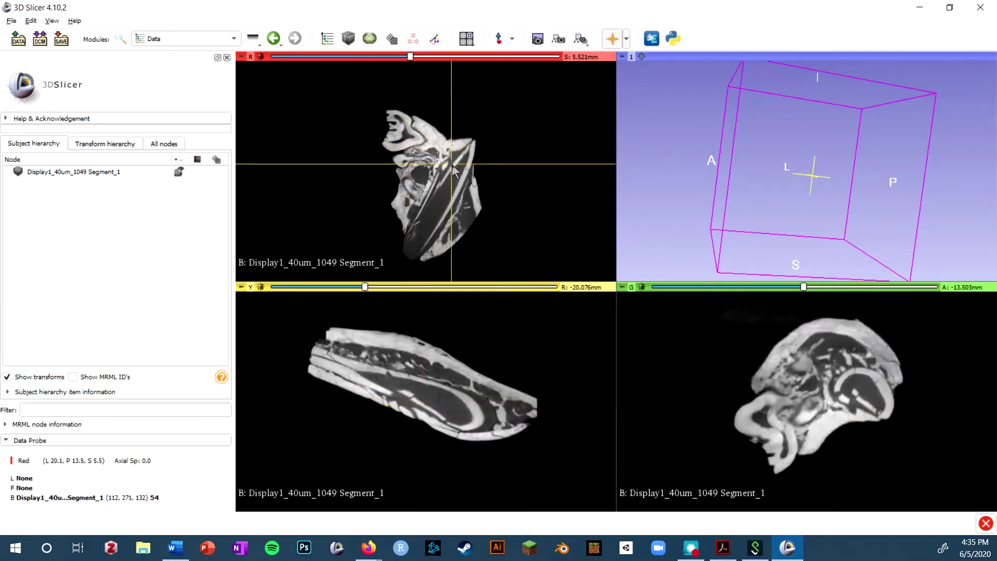
pyautogui.press('shift')
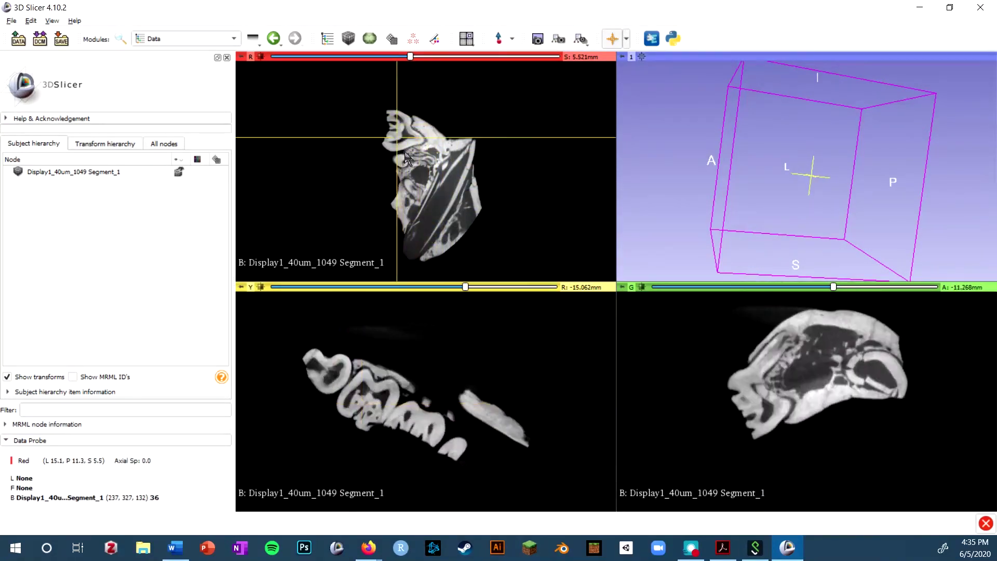
pyautogui.press('shift')
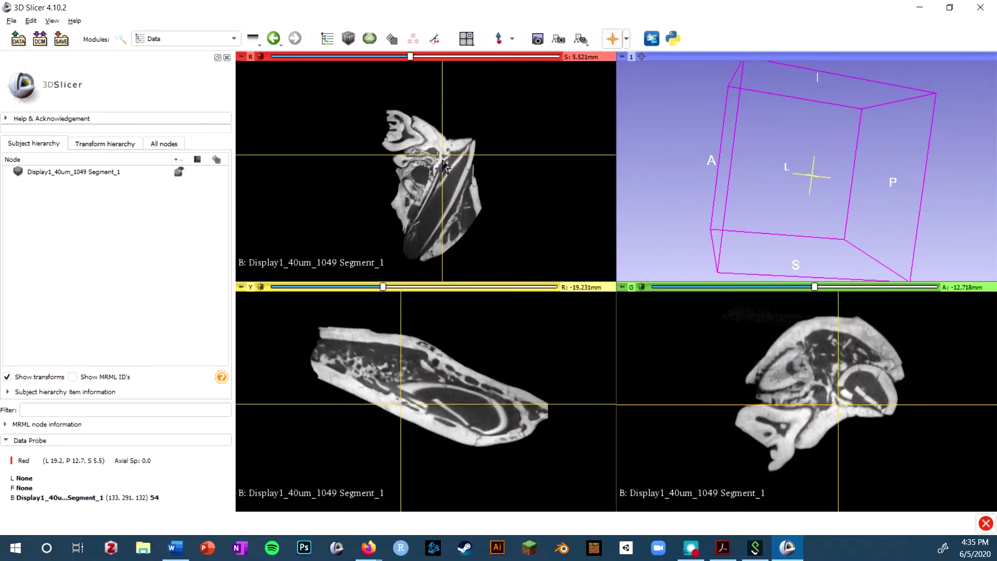
pyautogui.press('shift')
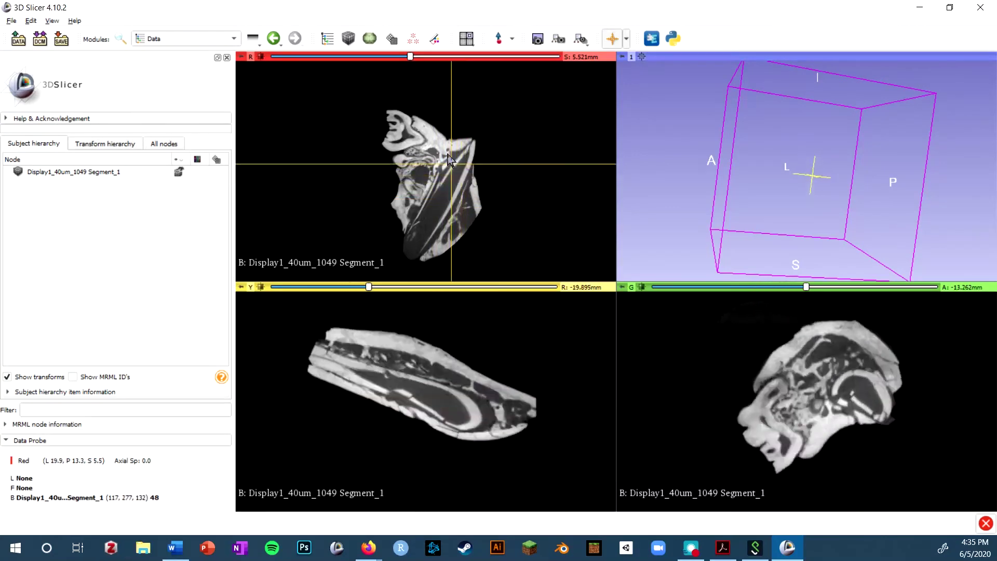
pyautogui.press('shift')
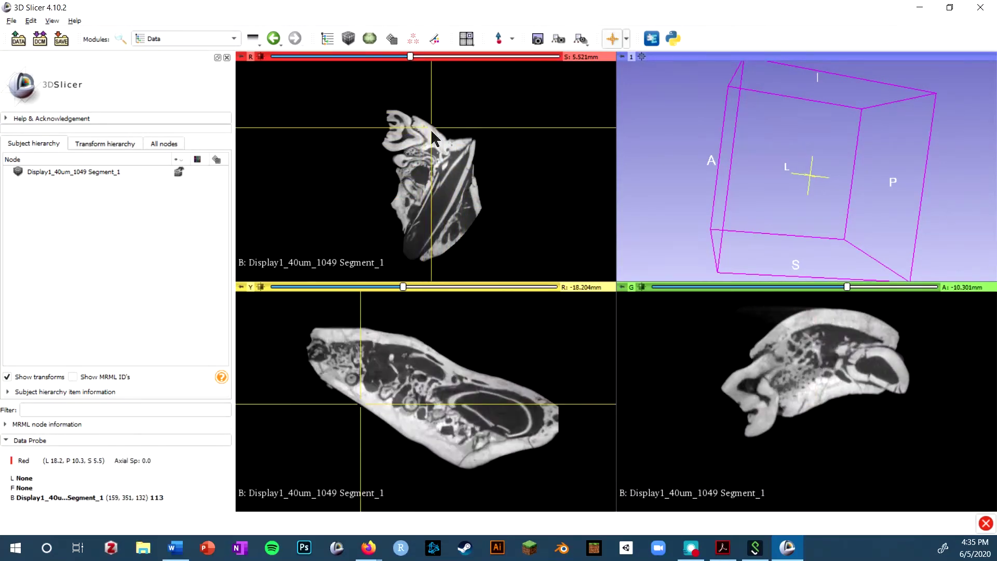
pyautogui.press('shift')
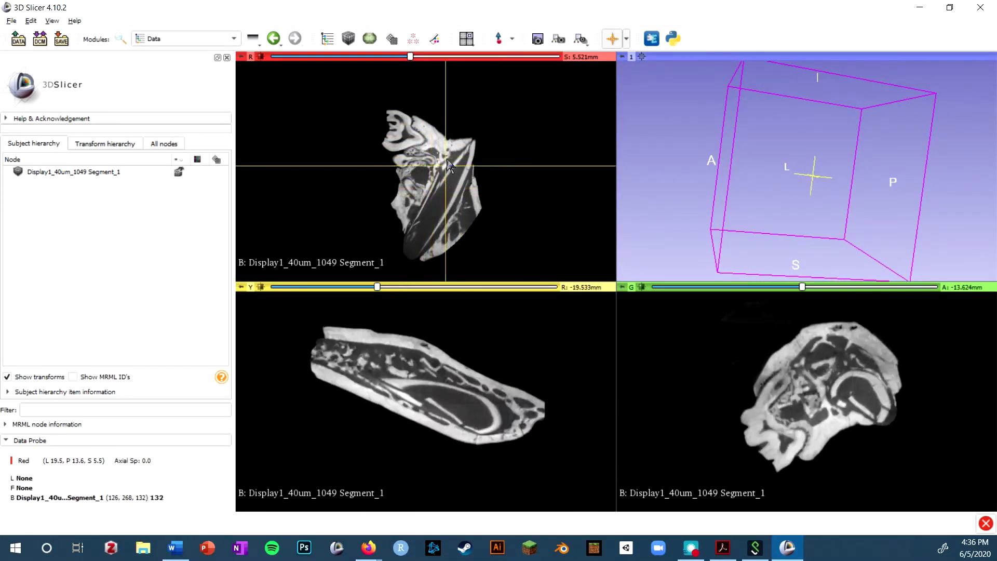
pyautogui.press('shift')
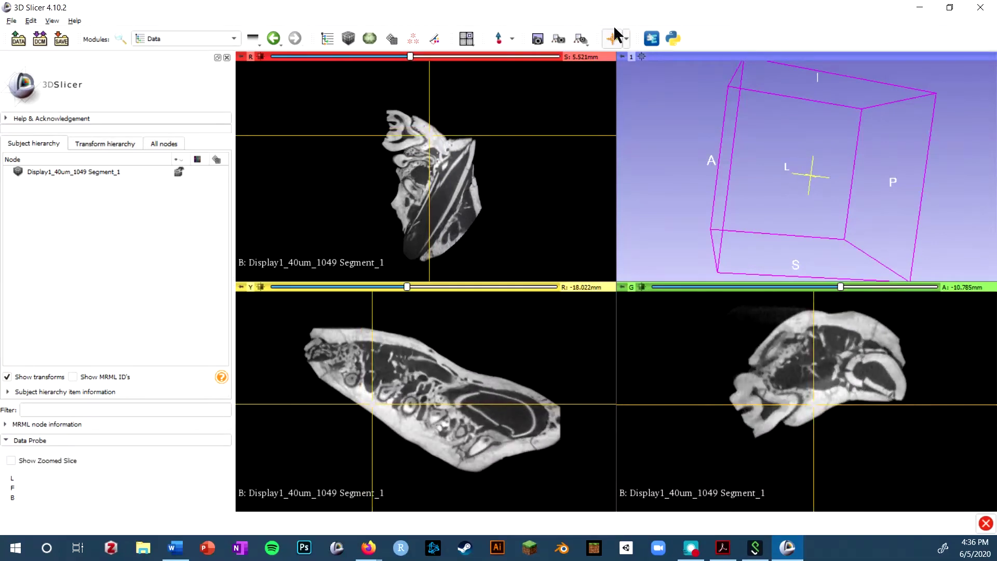
pyautogui.click(616, 39)
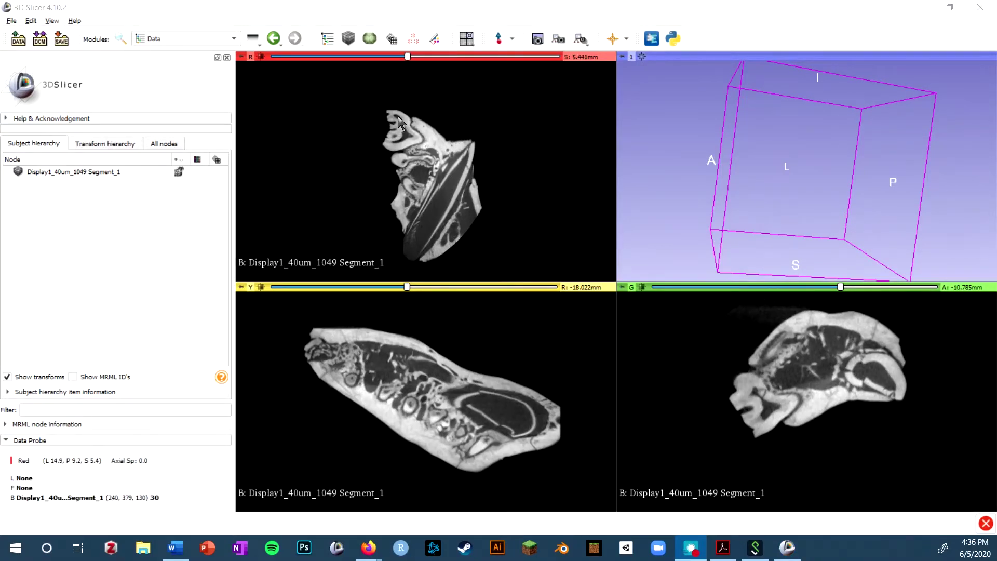
# - Enlarge the axial slice and pan it to examine the teeth and surrounding bone
pyautogui.click(410, 130)
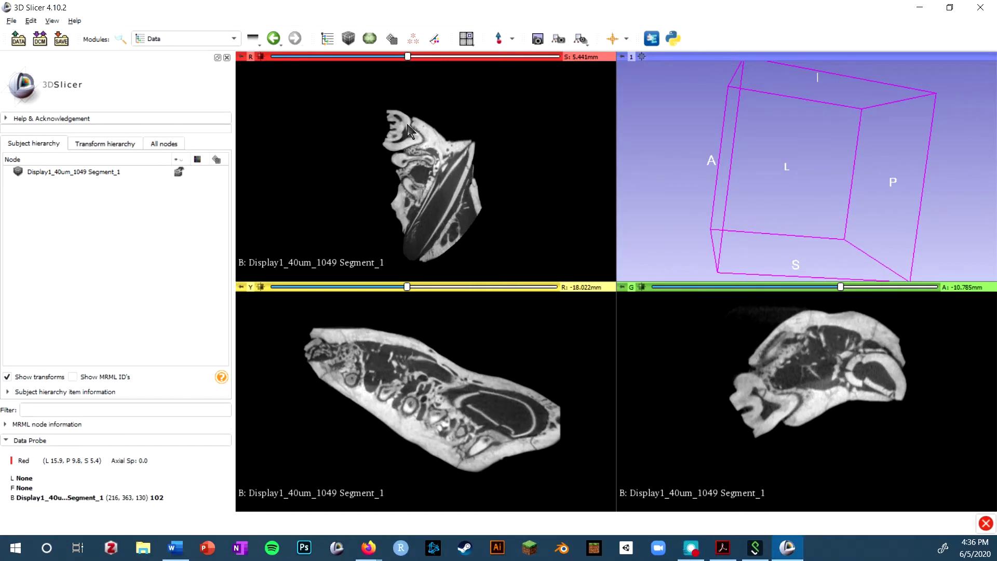
pyautogui.moveTo(410, 130); pyautogui.dragTo(501, 214, button='right')
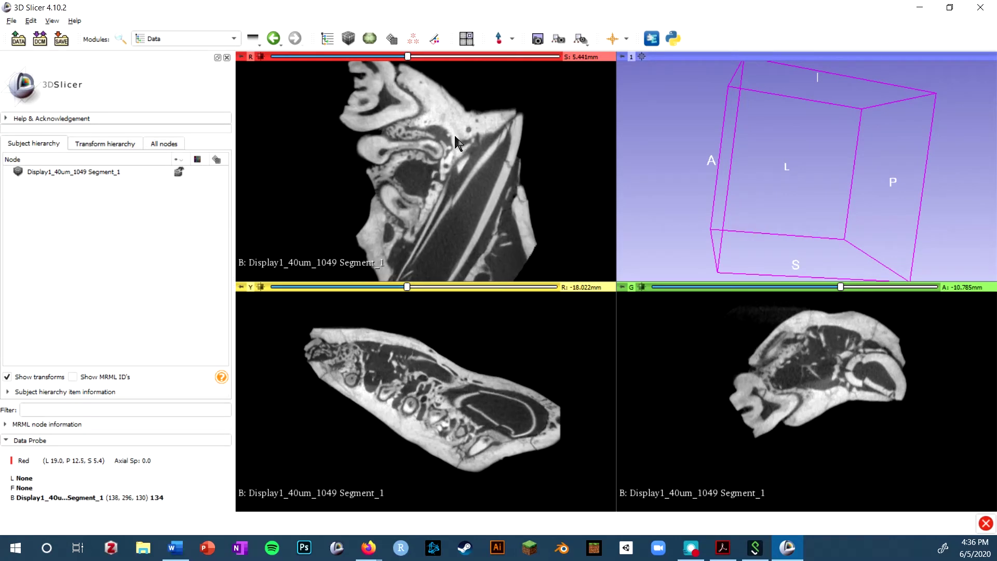
pyautogui.moveTo(457, 143); pyautogui.dragTo(521, 156, button='middle')
pyautogui.moveTo(389, 198); pyautogui.dragTo(509, 211, button='middle')
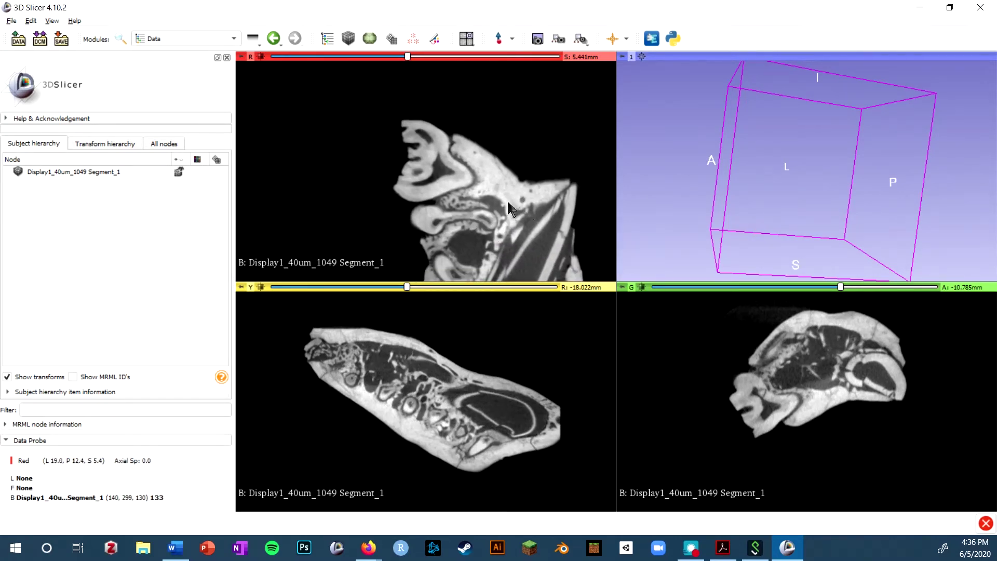
pyautogui.moveTo(507, 199); pyautogui.dragTo(371, 204)
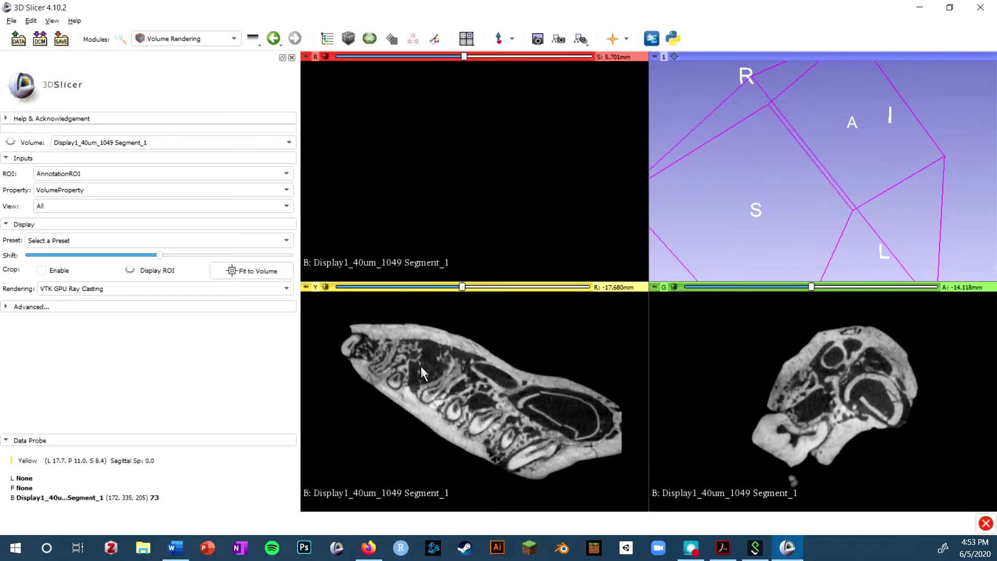
# - Pan the sagittal and coronal images out of their slice views
pyautogui.moveTo(441, 321); pyautogui.dragTo(694, 100, button='middle')
pyautogui.moveTo(854, 389); pyautogui.dragTo(716, 66, button='middle')
pyautogui.scroll(12, 497, 356)
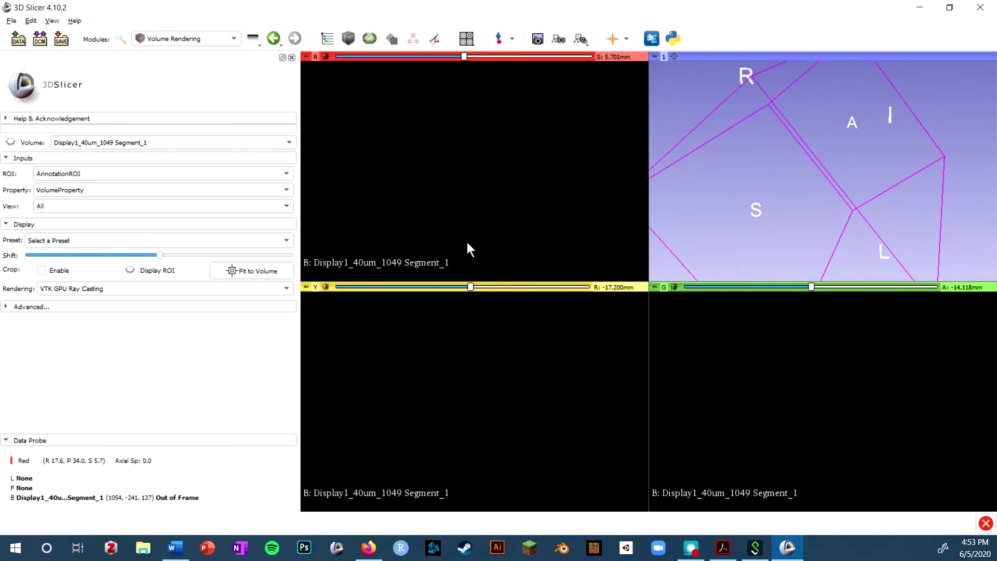
# - Fit the axial, sagittal and coronal images back into their slice views
pyautogui.click(325, 57)
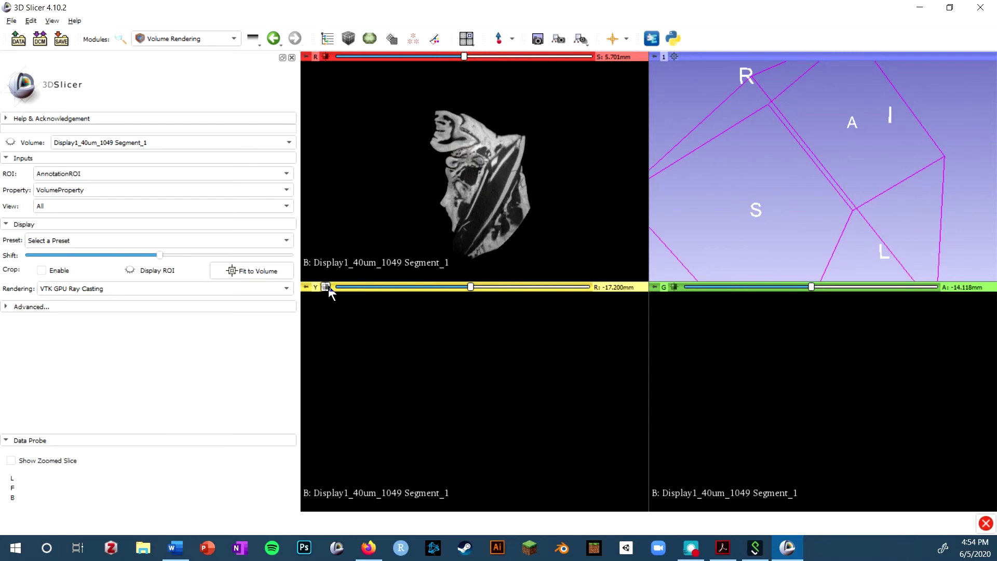
pyautogui.click(326, 287)
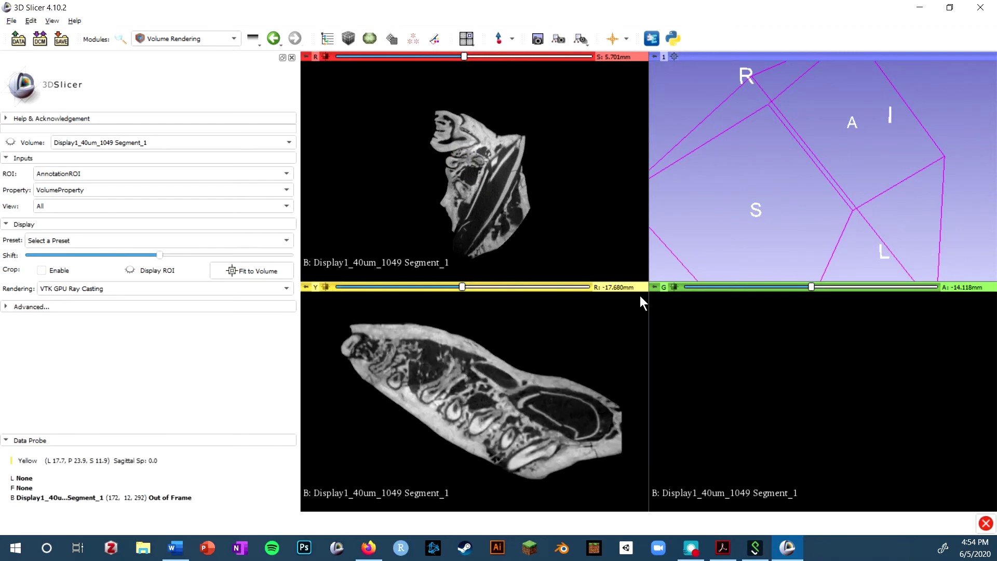
pyautogui.click(674, 287)
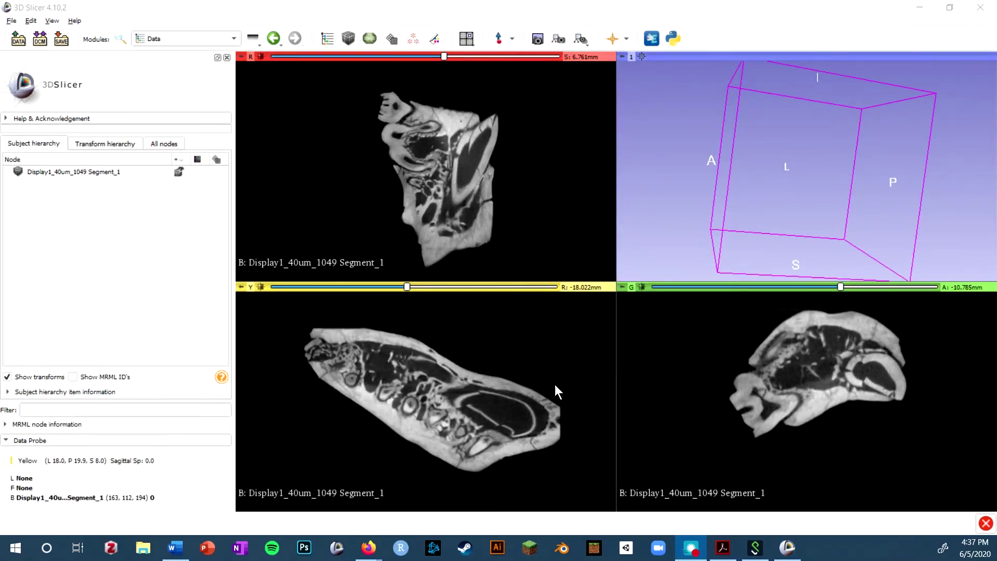
# - View the axial slice by itself with the Red slice only layout and the sagittal slice with Yellow slice only
pyautogui.click(465, 41)
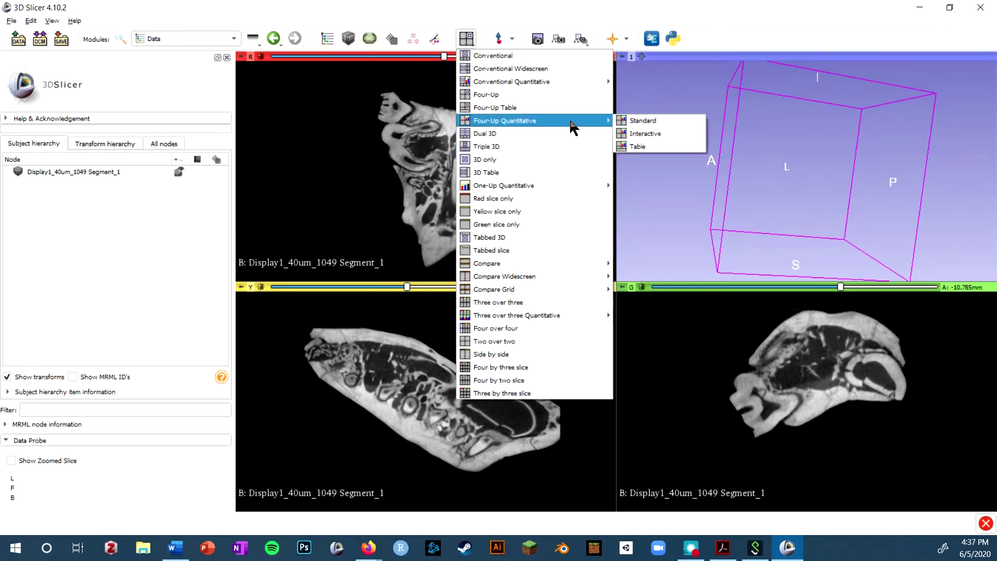
pyautogui.click(562, 200)
pyautogui.click(466, 38)
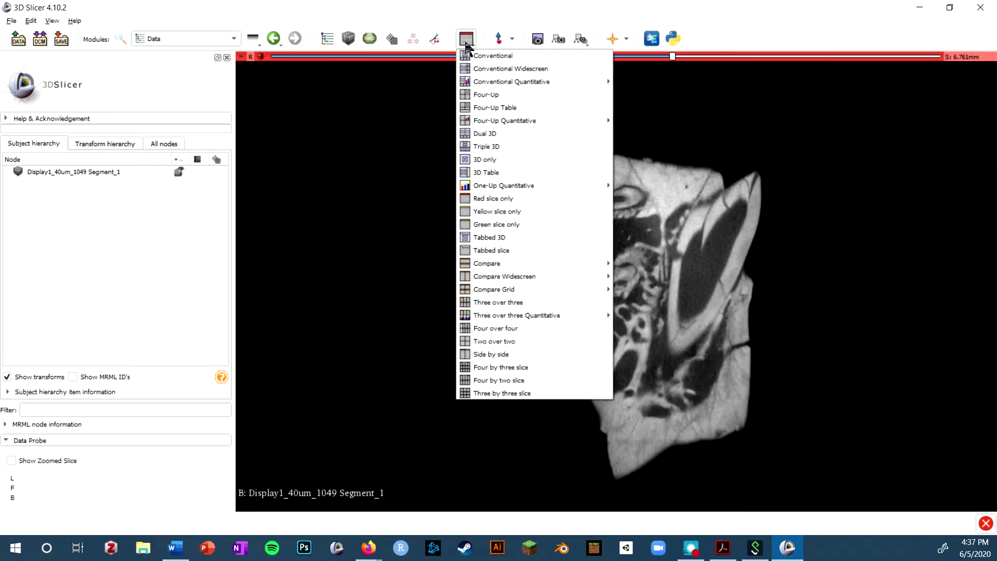
pyautogui.click(505, 212)
# - Show only the coronal slice with the Green slice only layout and examine its slices back and forth around A -11 mm
pyautogui.click(467, 38)
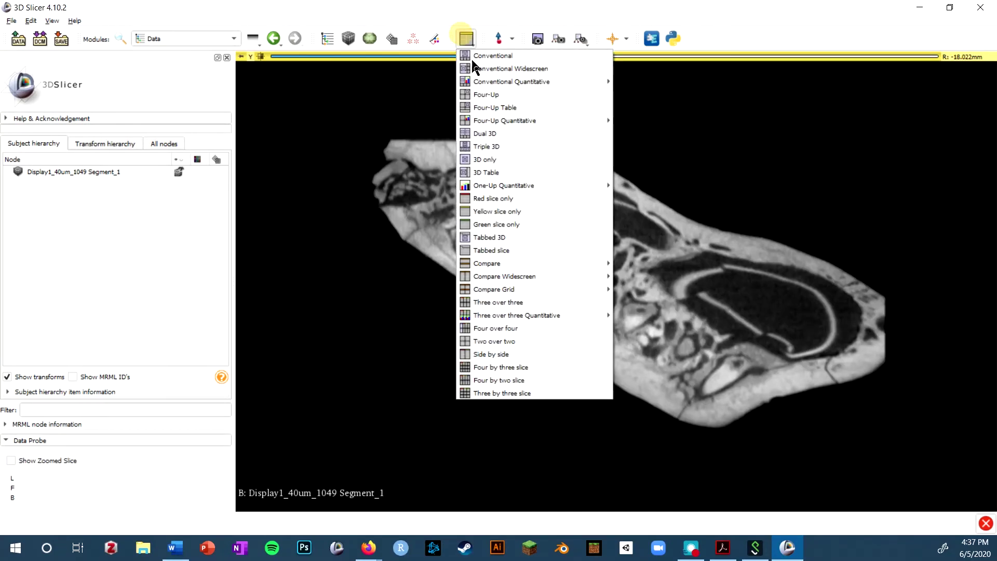
pyautogui.click(520, 225)
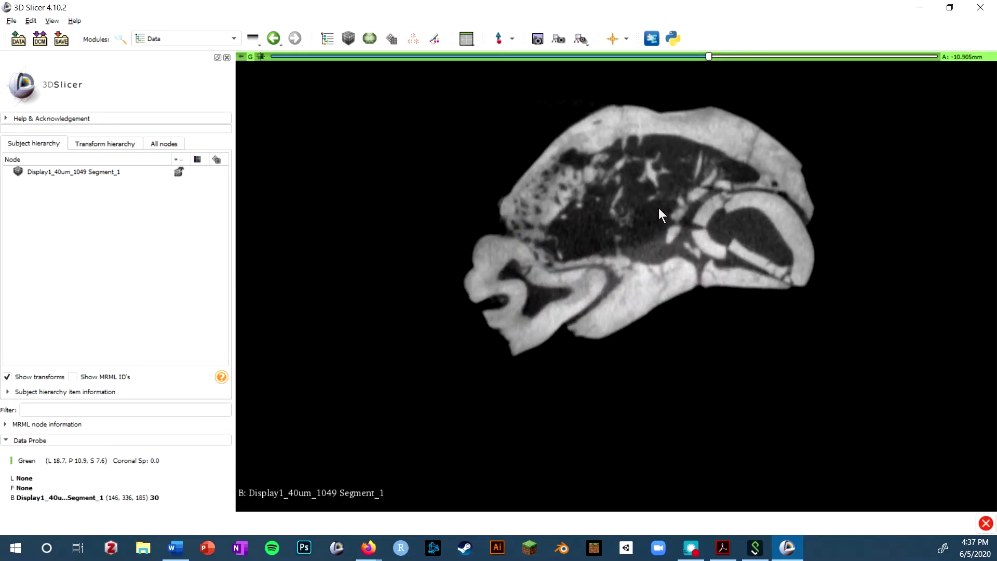
pyautogui.scroll(-13, 658, 207)
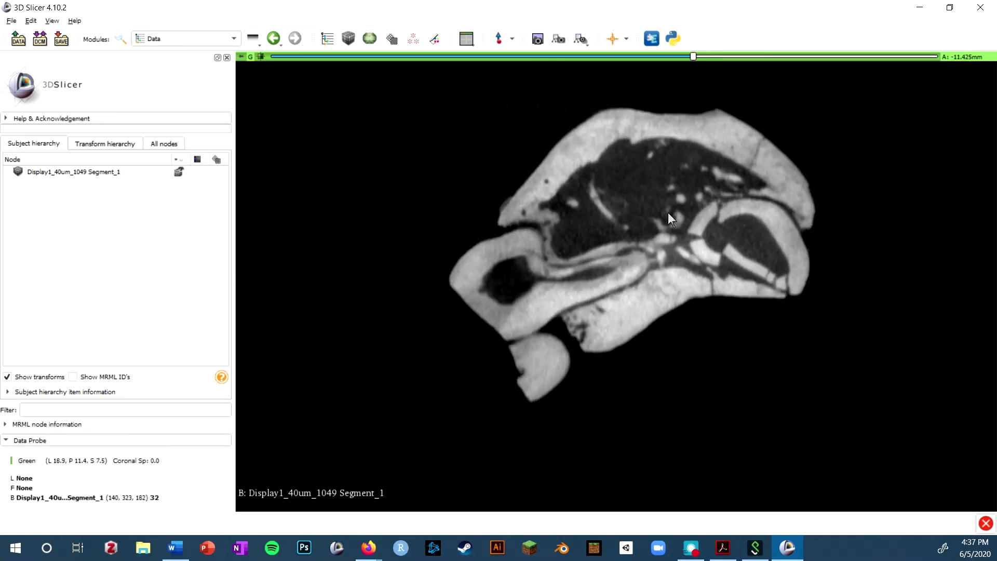
pyautogui.scroll(8, 667, 214)
# - Inspect the volume's bounding box from another angle in the 3D only layout and return to the Four-Up layout
pyautogui.click(466, 38)
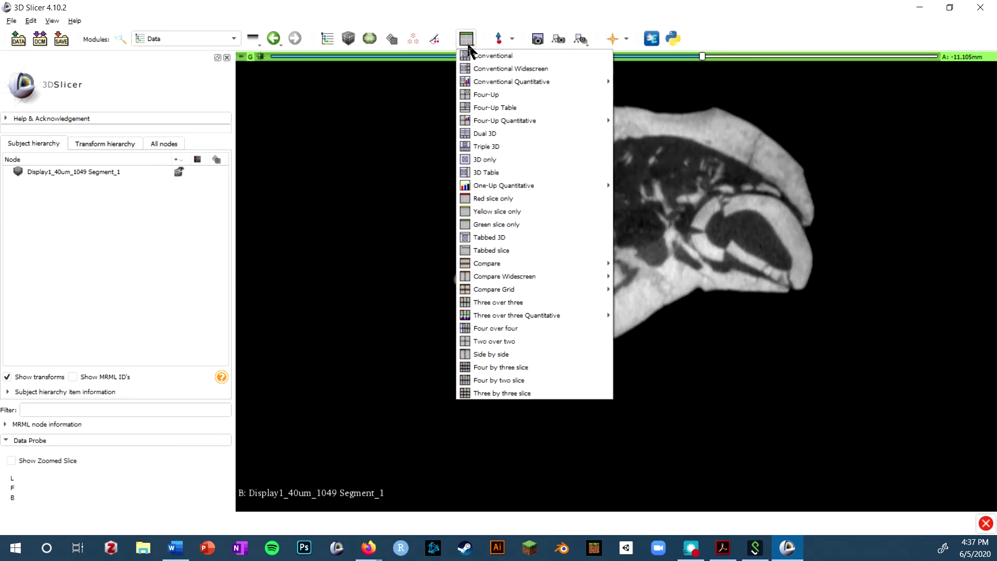
pyautogui.click(521, 162)
pyautogui.moveTo(534, 178); pyautogui.dragTo(613, 291)
pyautogui.click(466, 38)
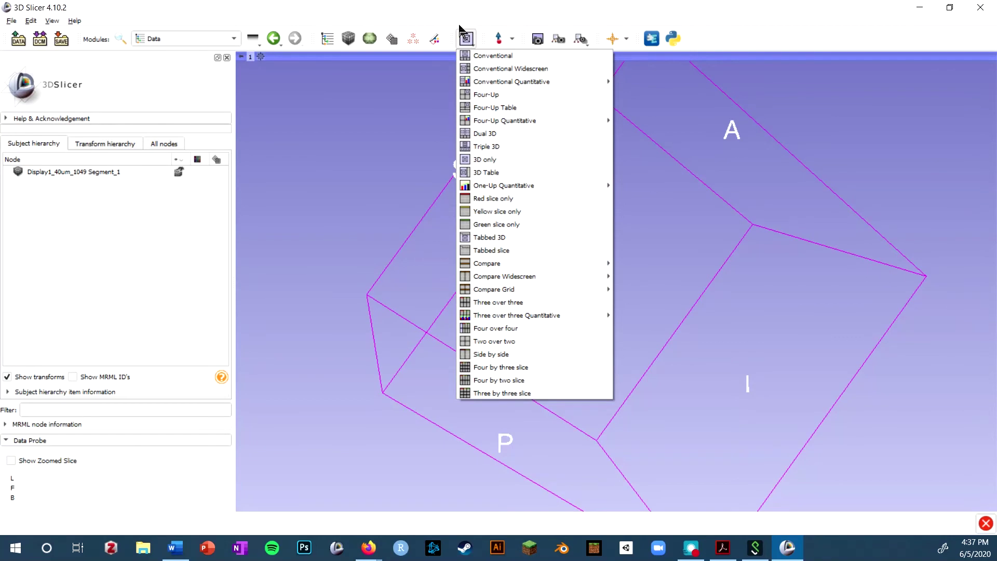
pyautogui.click(487, 94)
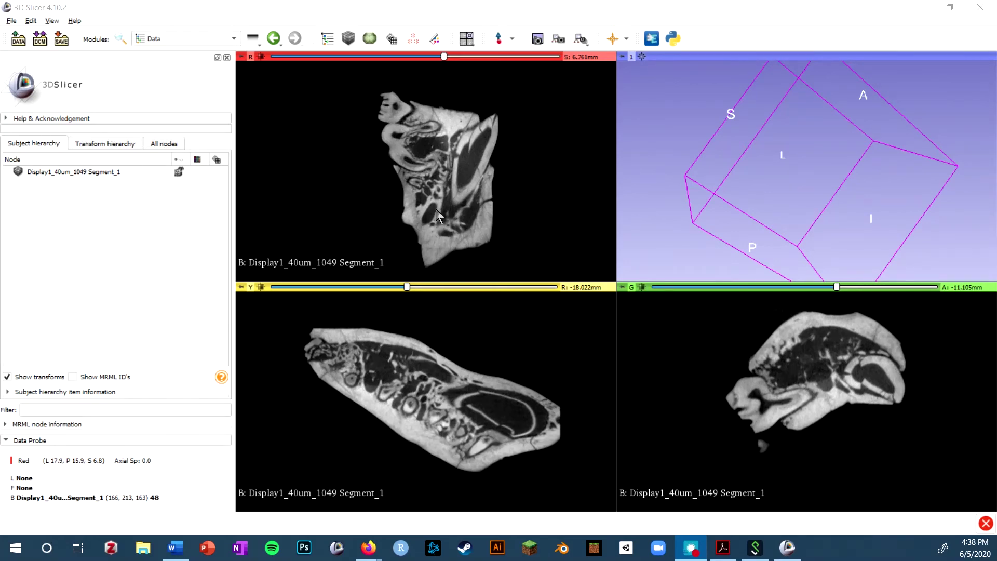
# - Browse the available modules and their categories, staying in the Data module
pyautogui.click(168, 39)
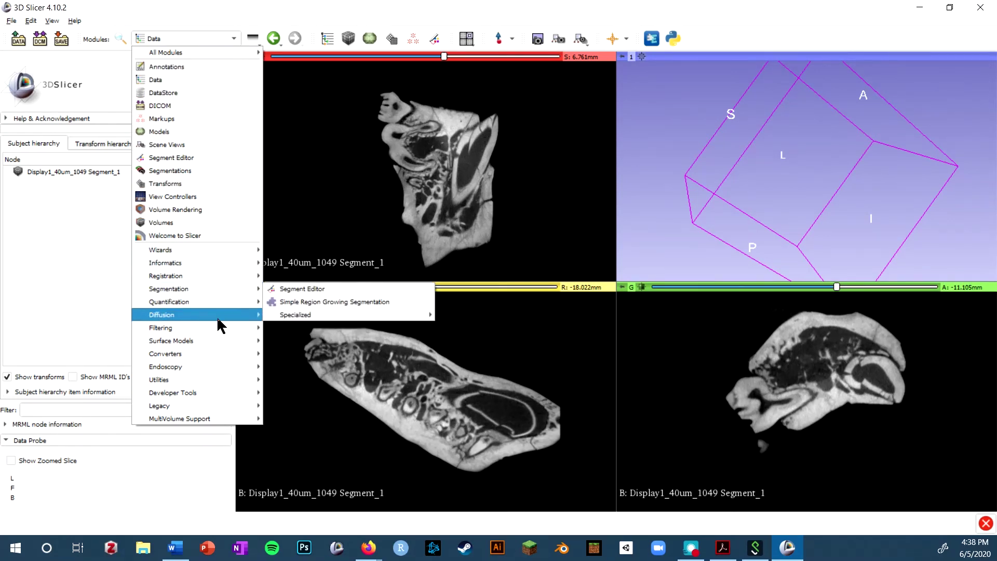
pyautogui.moveTo(205, 57)
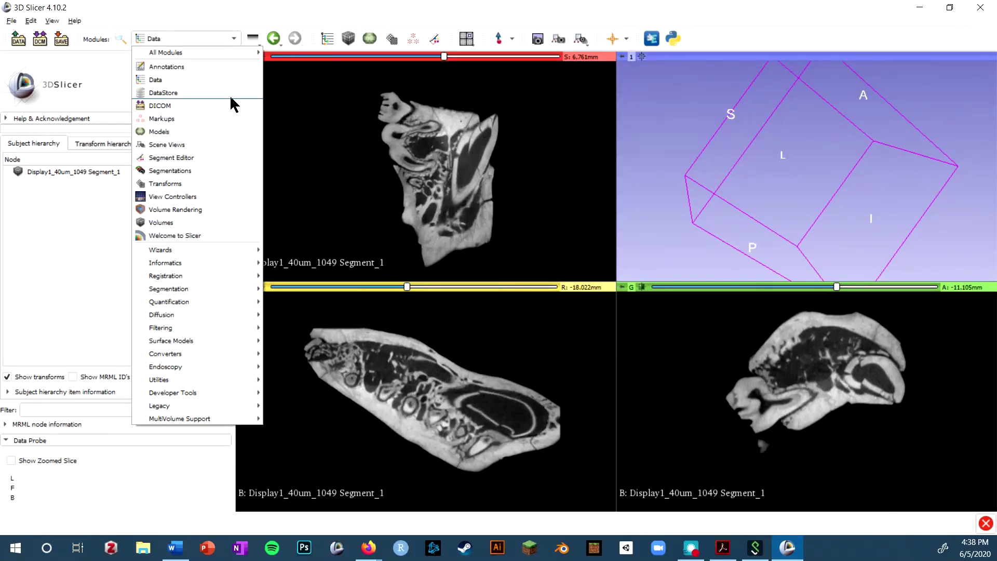
pyautogui.click(249, 80)
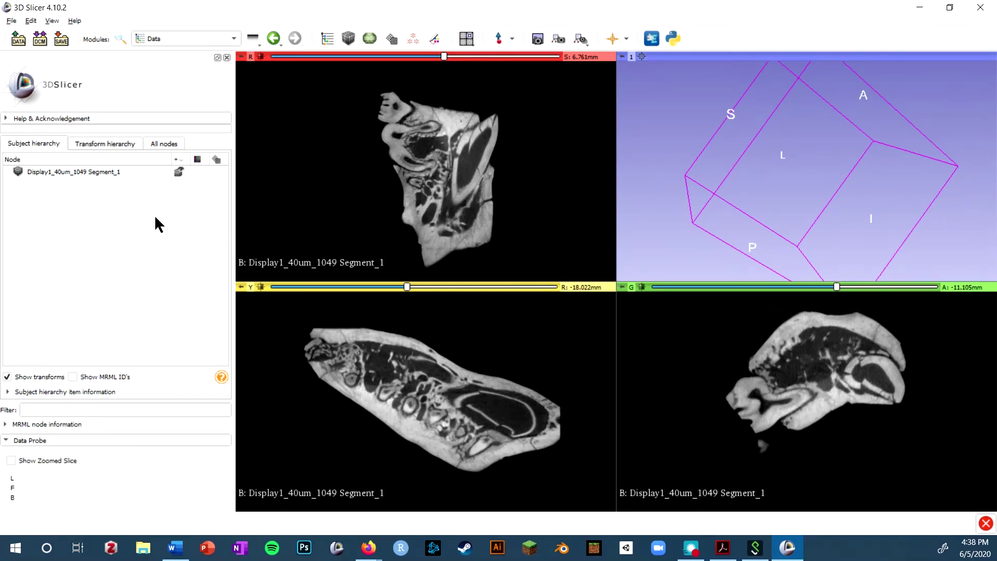
# - Open the Volumes module with Display1_40um_1049 Segment_1 as the active volume and review its information and display settings
pyautogui.click(186, 37)
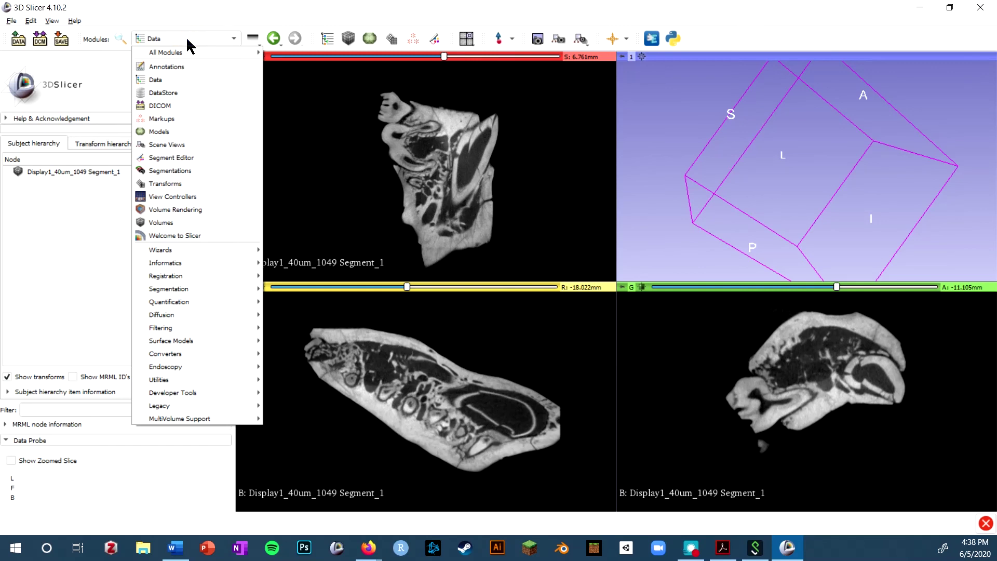
pyautogui.click(166, 223)
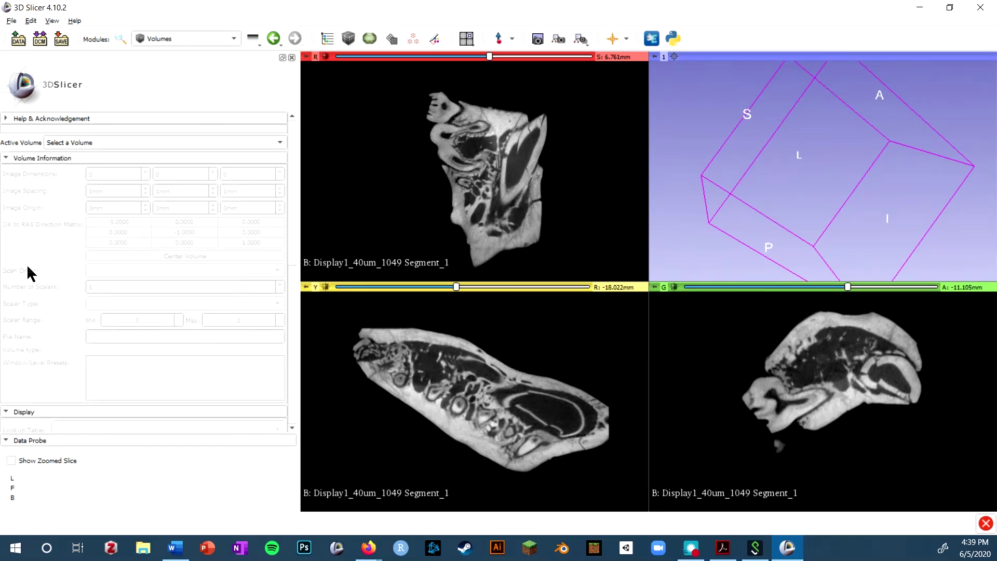
pyautogui.click(72, 143)
pyautogui.click(147, 155)
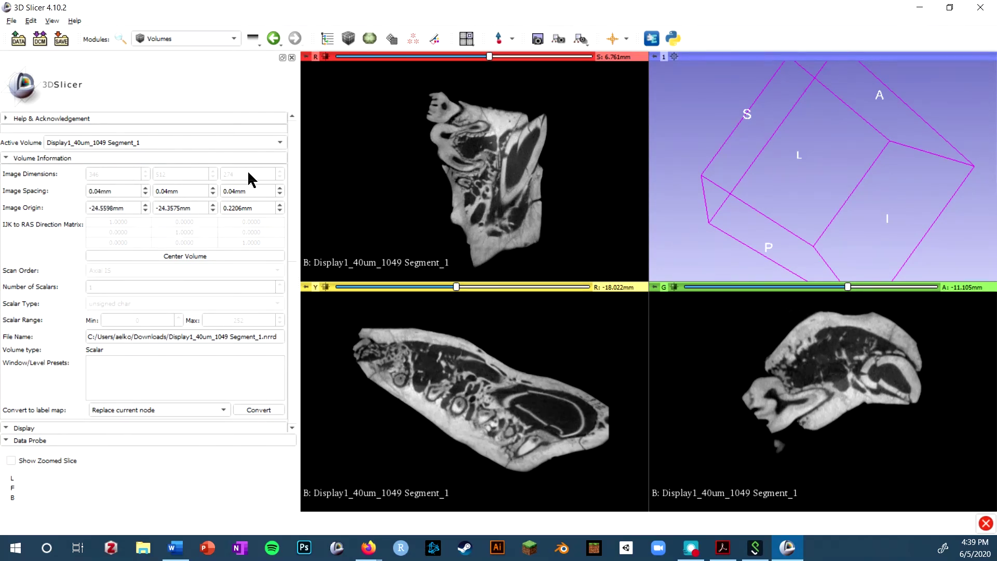
pyautogui.scroll(-5, 207, 186)
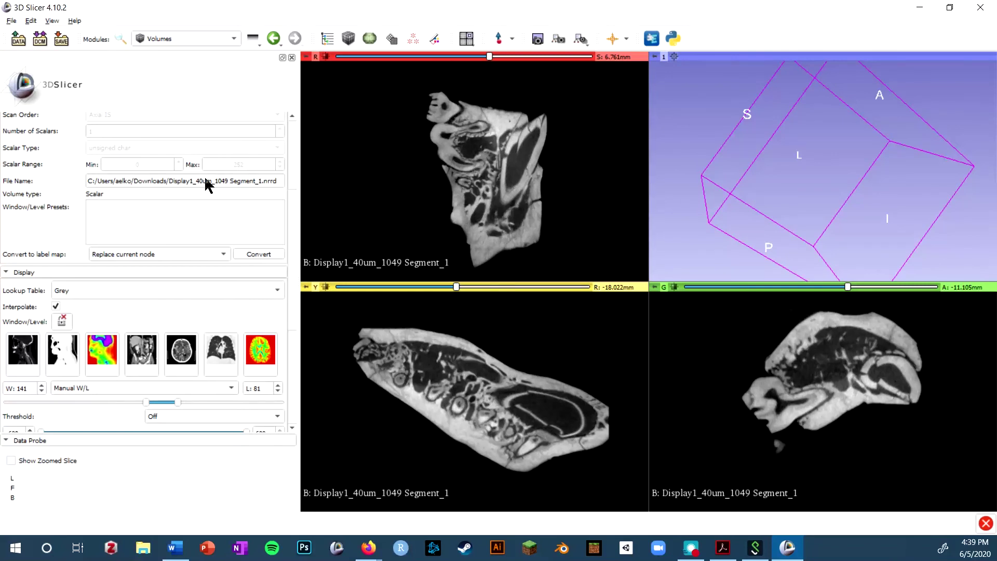
pyautogui.scroll(-4, 207, 184)
# - Open the list of available modules
pyautogui.click(191, 38)
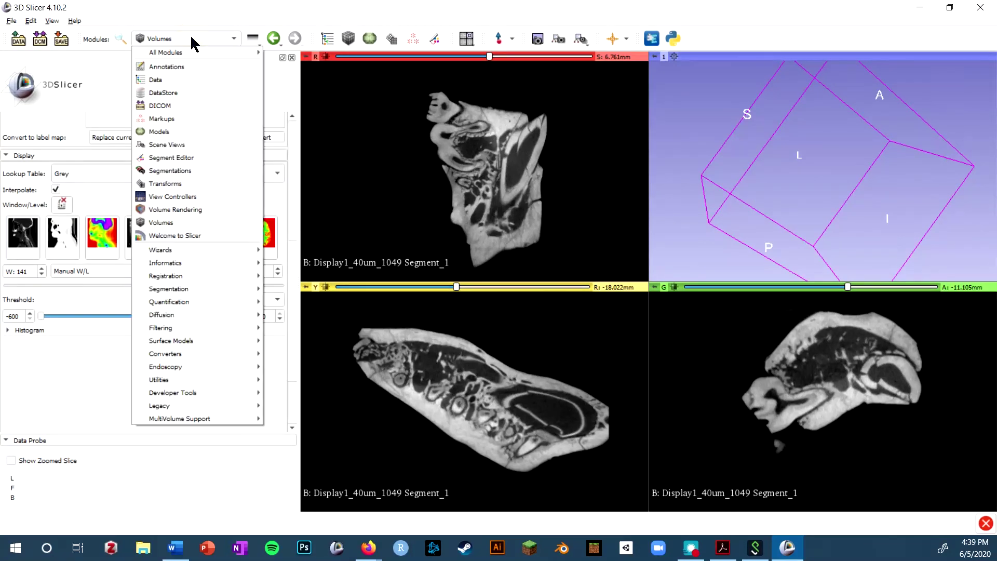